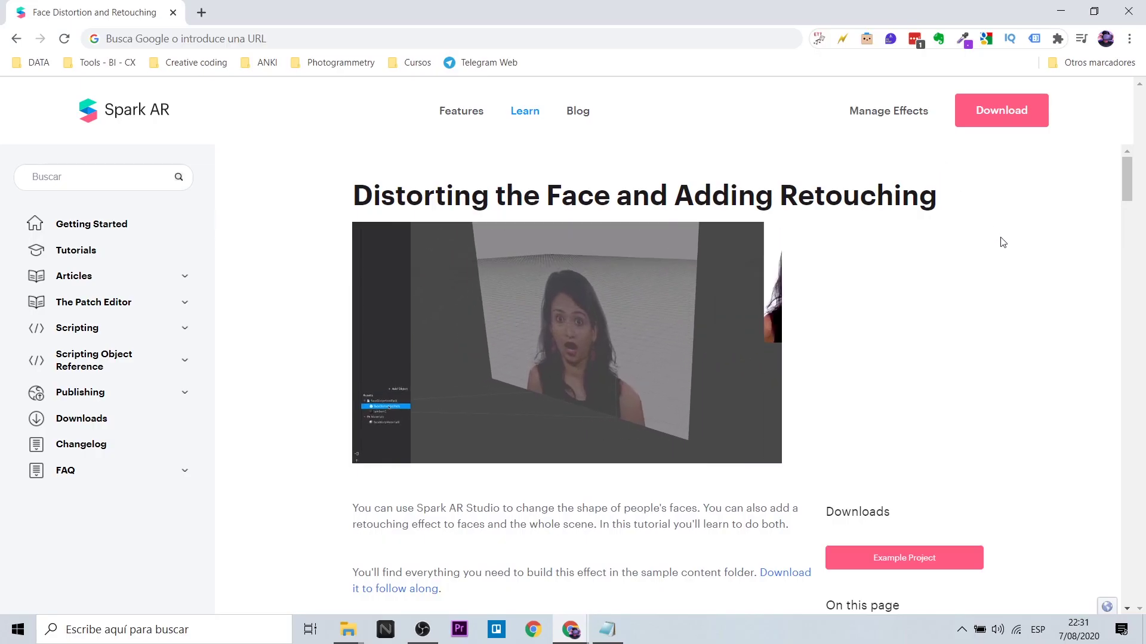
Examine the face distortion and retouching tutorial, from the example project download through the blend shape and retouching sections
scroll(975, 293, "down", 4)
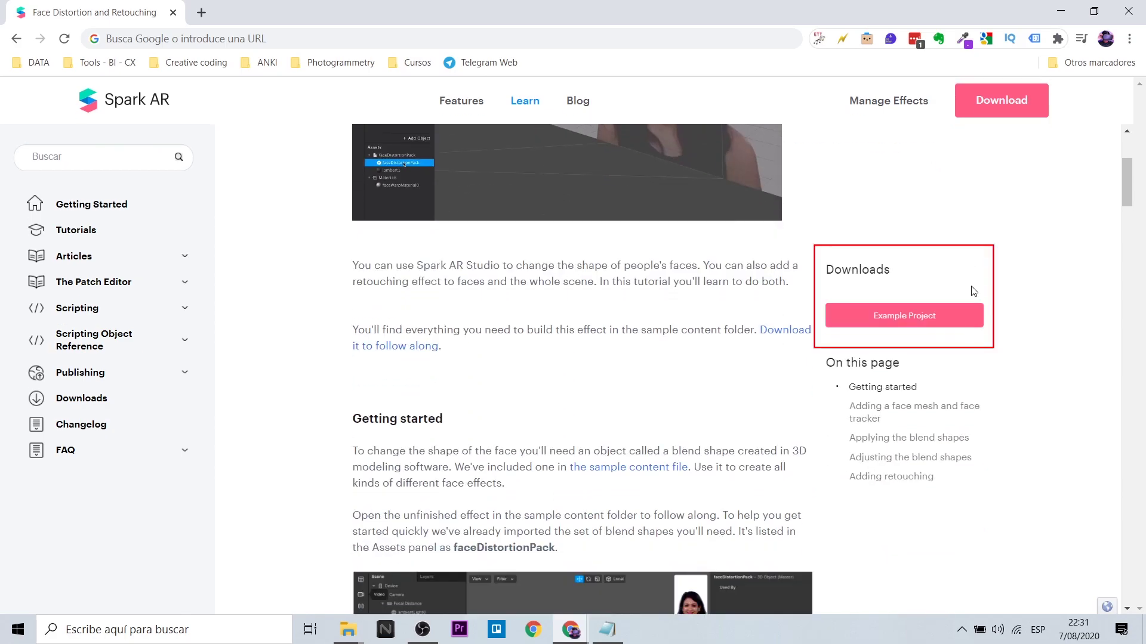
scroll(650, 378, "down", 9)
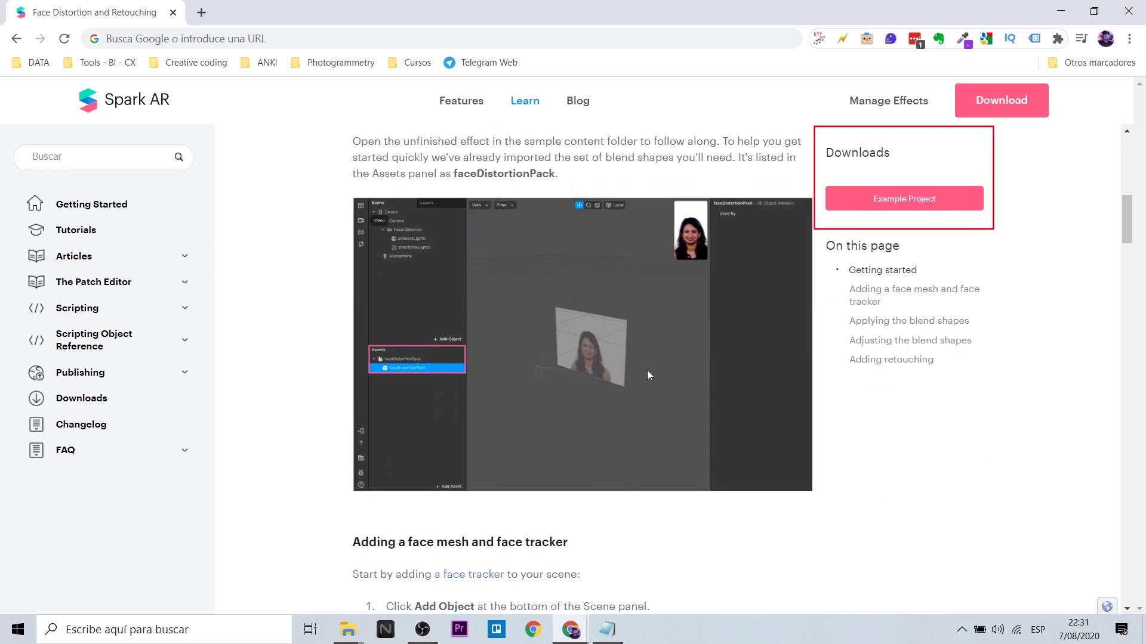
scroll(651, 363, "down", 12)
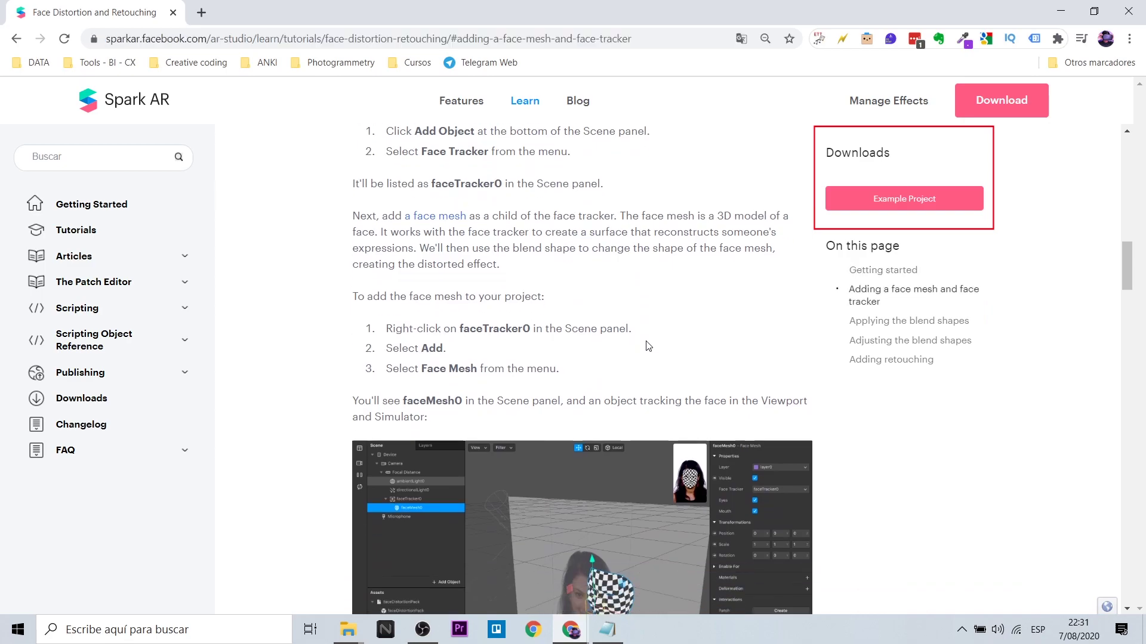
scroll(648, 340, "down", 12)
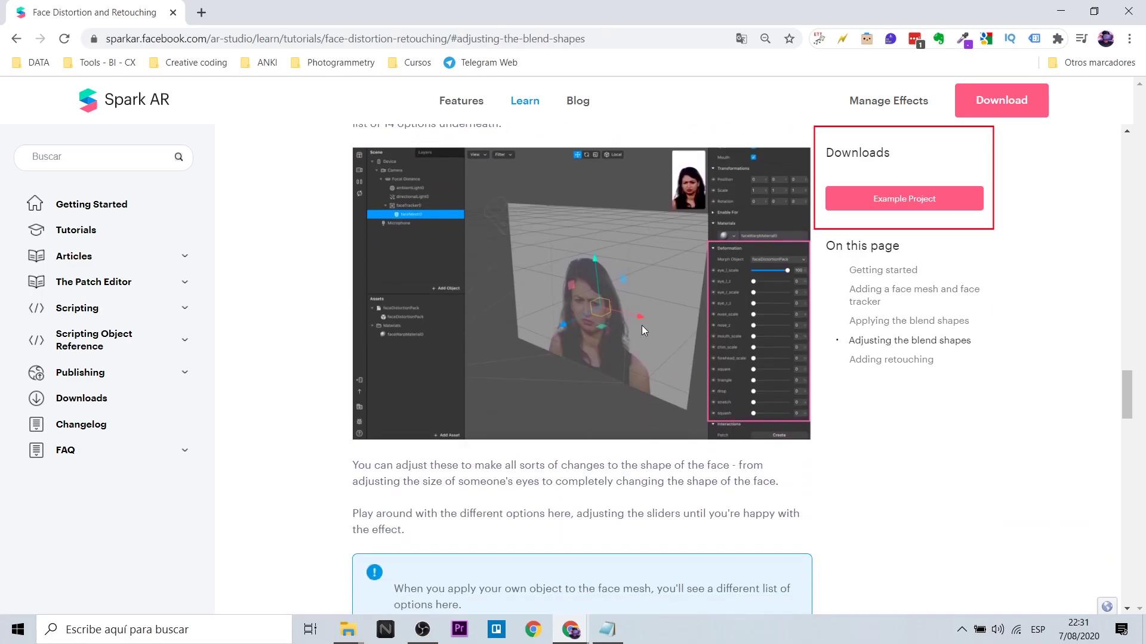
scroll(642, 325, "down", 1)
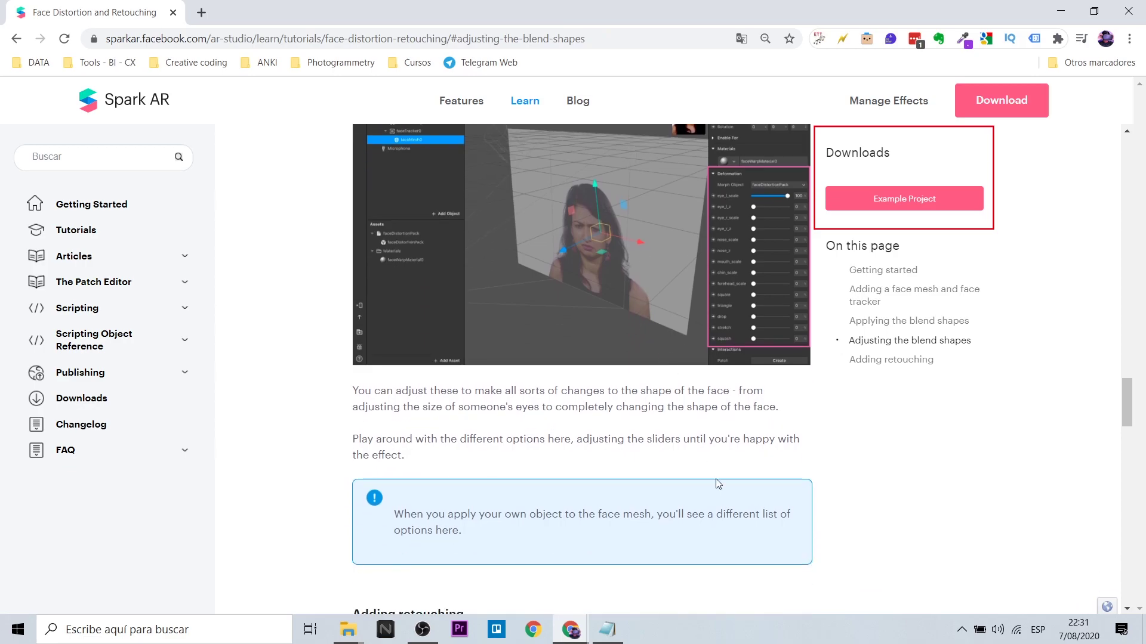
scroll(447, 529, "down", 3)
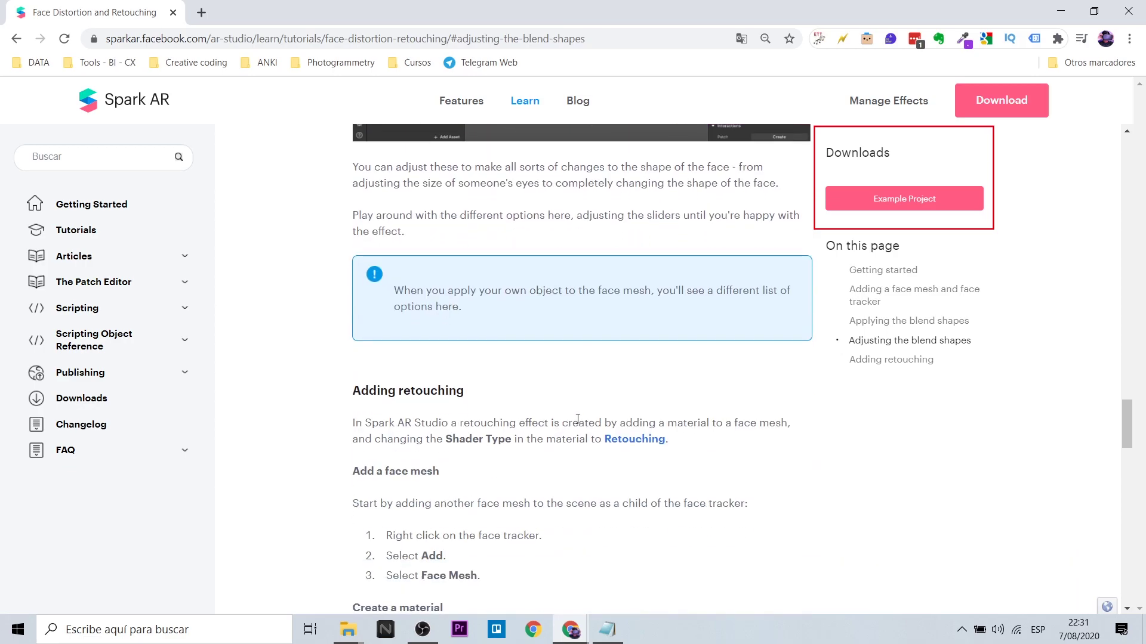
scroll(586, 418, "down", 12)
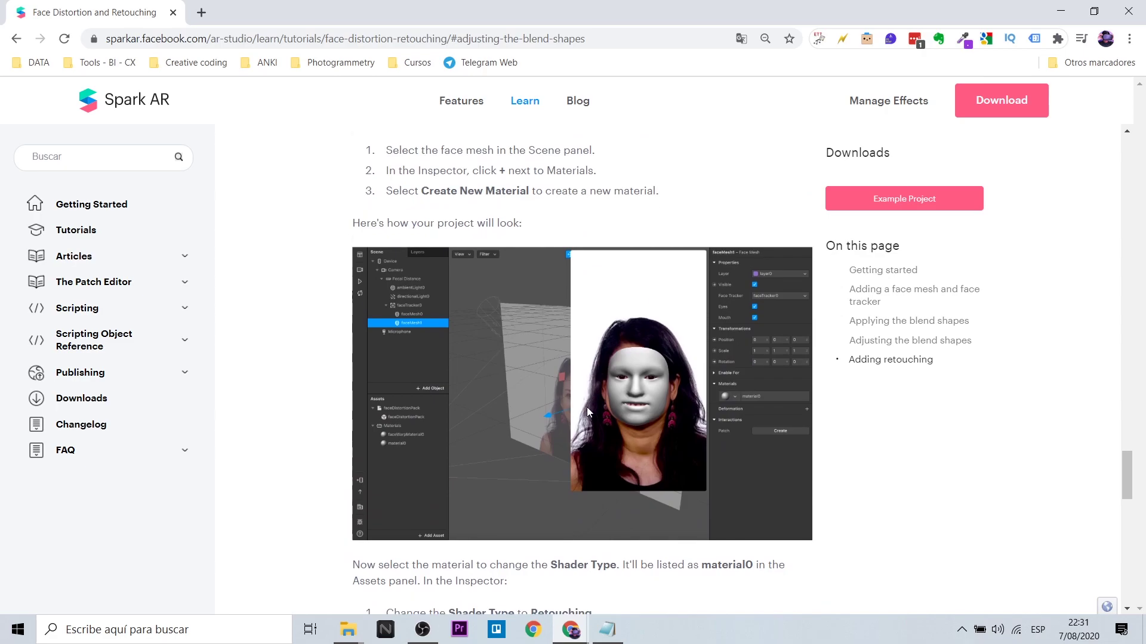
scroll(588, 408, "up", 10)
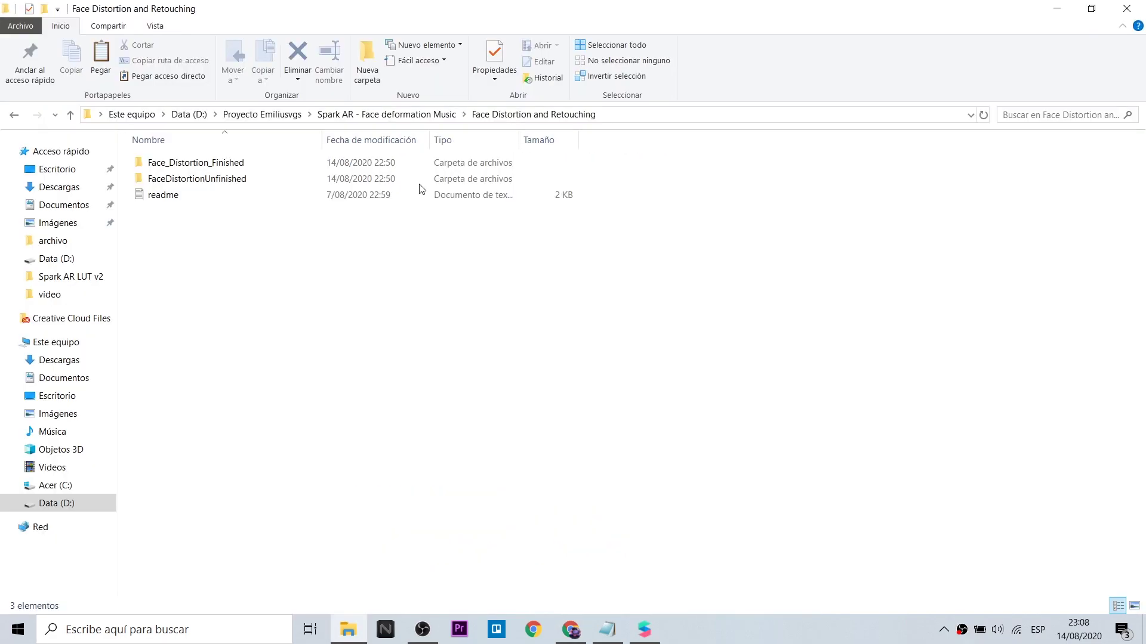
Open the faceDistortionPack folder inside the objects folder of Face_Distortion_Finished
left_click(419, 189)
left_click(368, 158)
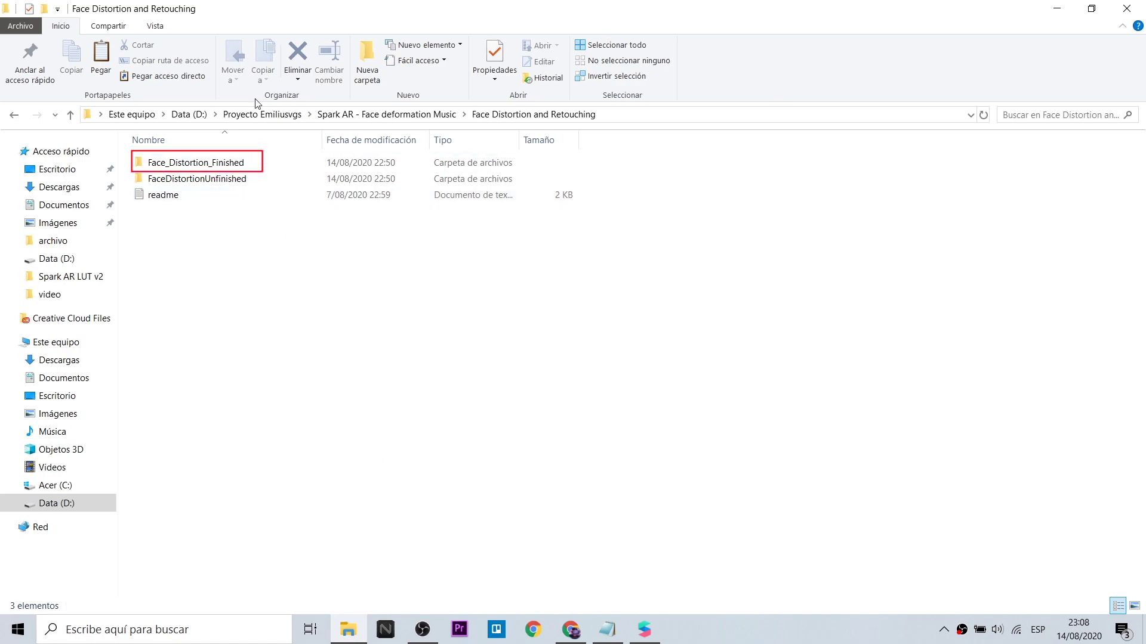
double_click(238, 164)
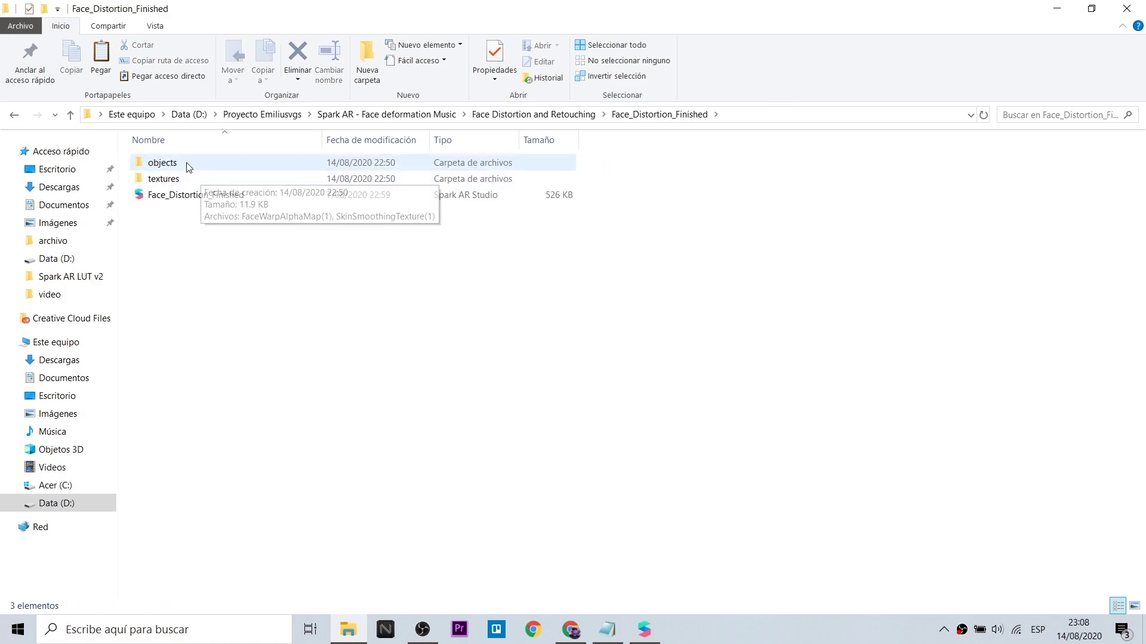
double_click(186, 162)
double_click(245, 166)
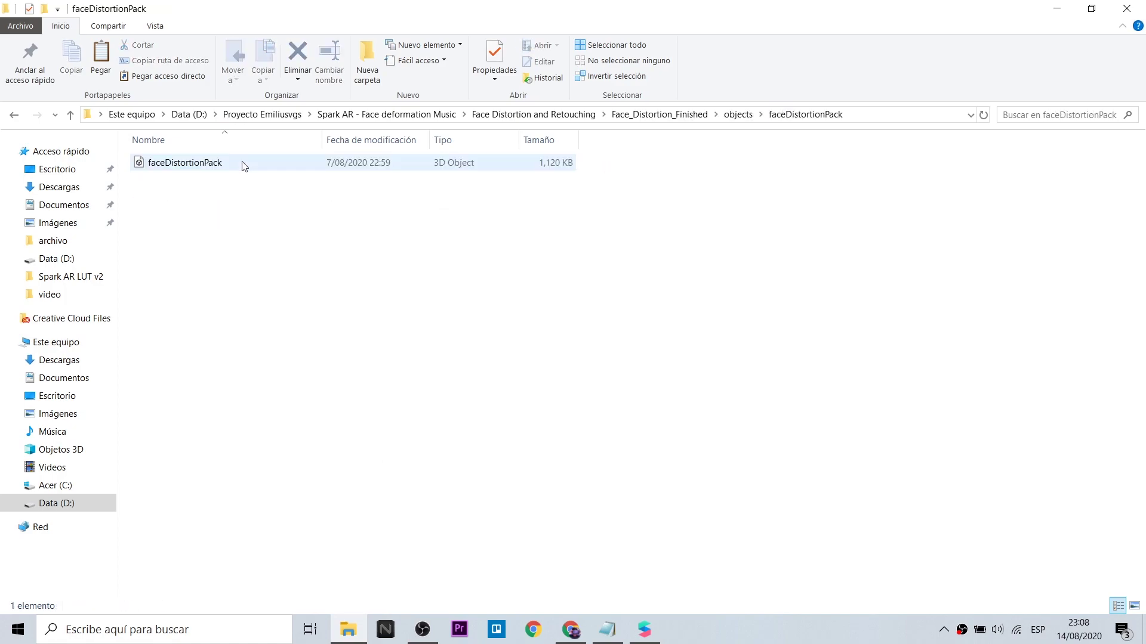
left_click(248, 163)
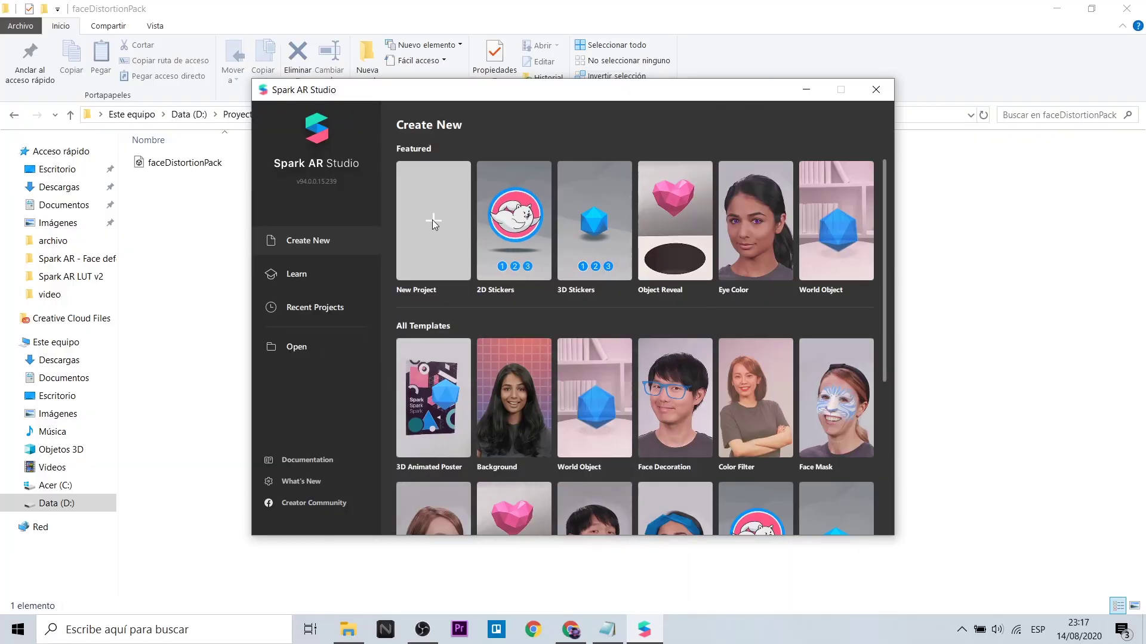
In Spark AR Studio, create a blank project and import the faceDistortionPack 3D object into its assets
left_click(432, 205)
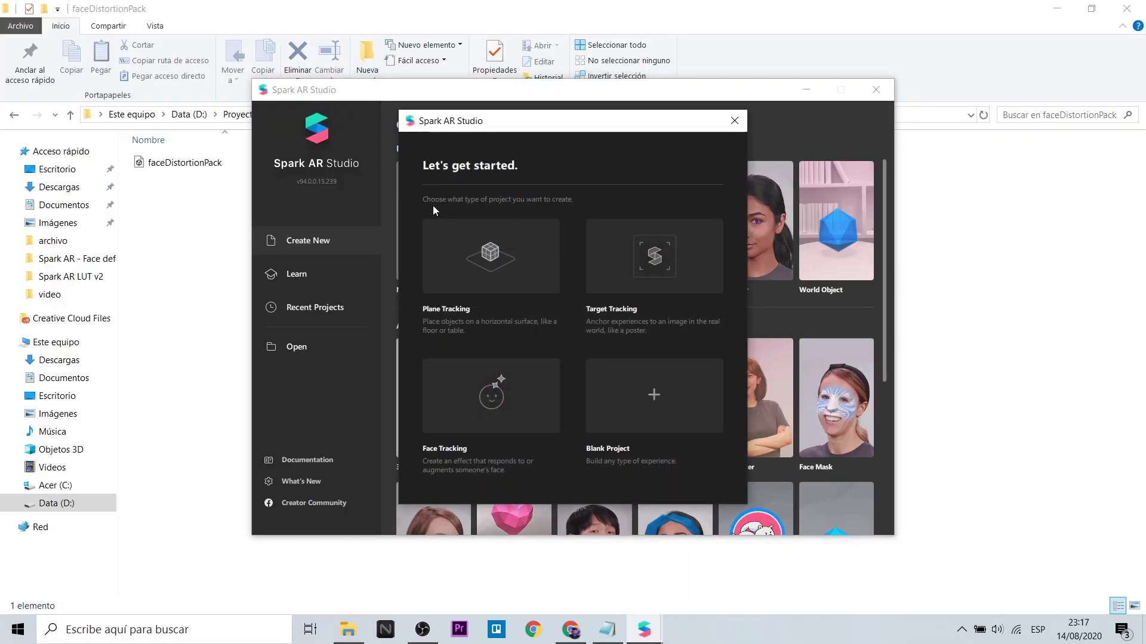
left_click(642, 396)
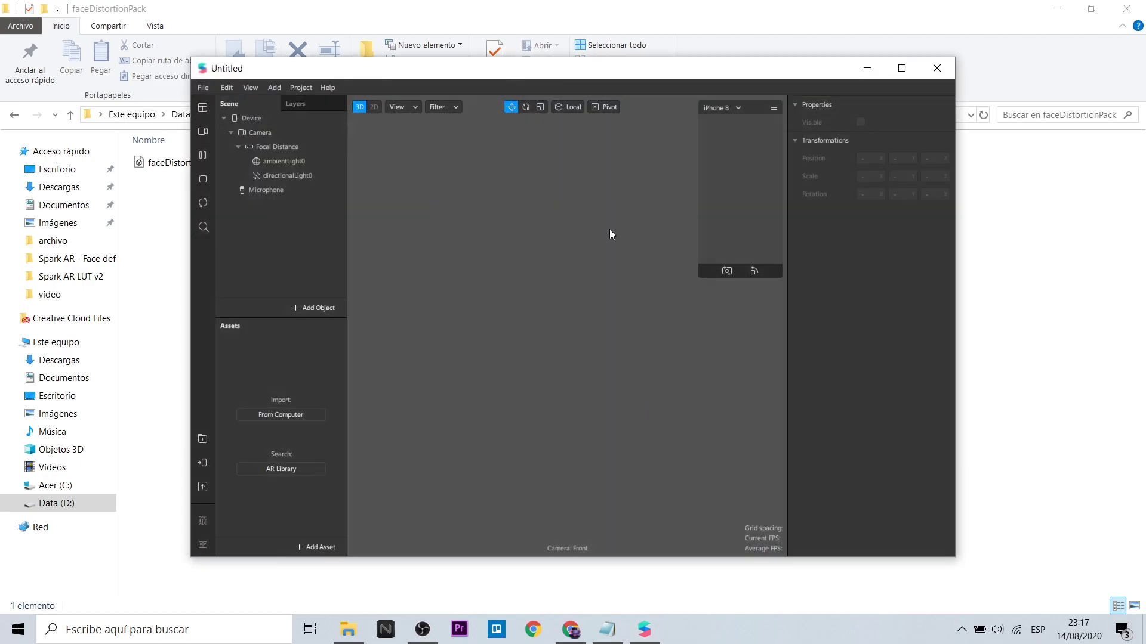
left_click_drag(510, 74, 634, 83)
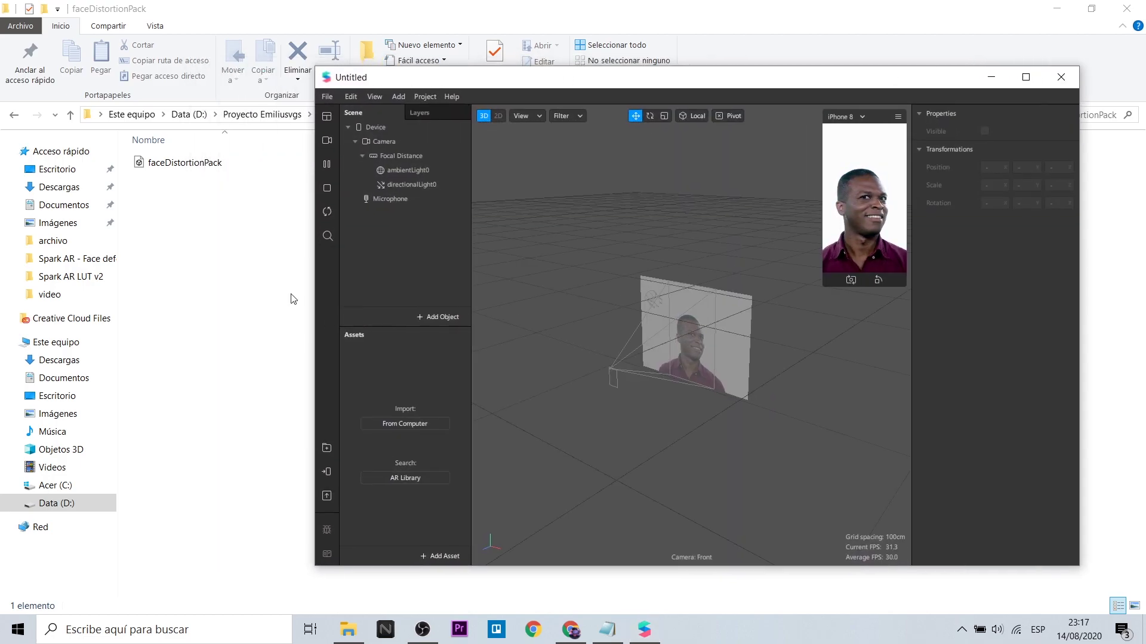
left_click_drag(178, 159, 417, 405)
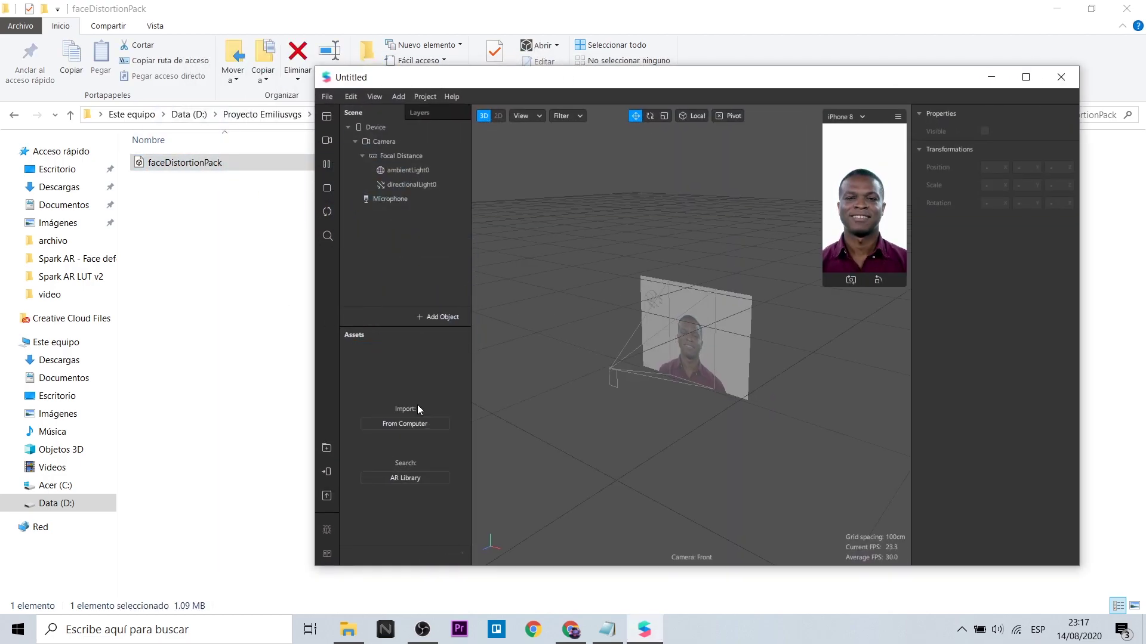
left_click(1025, 78)
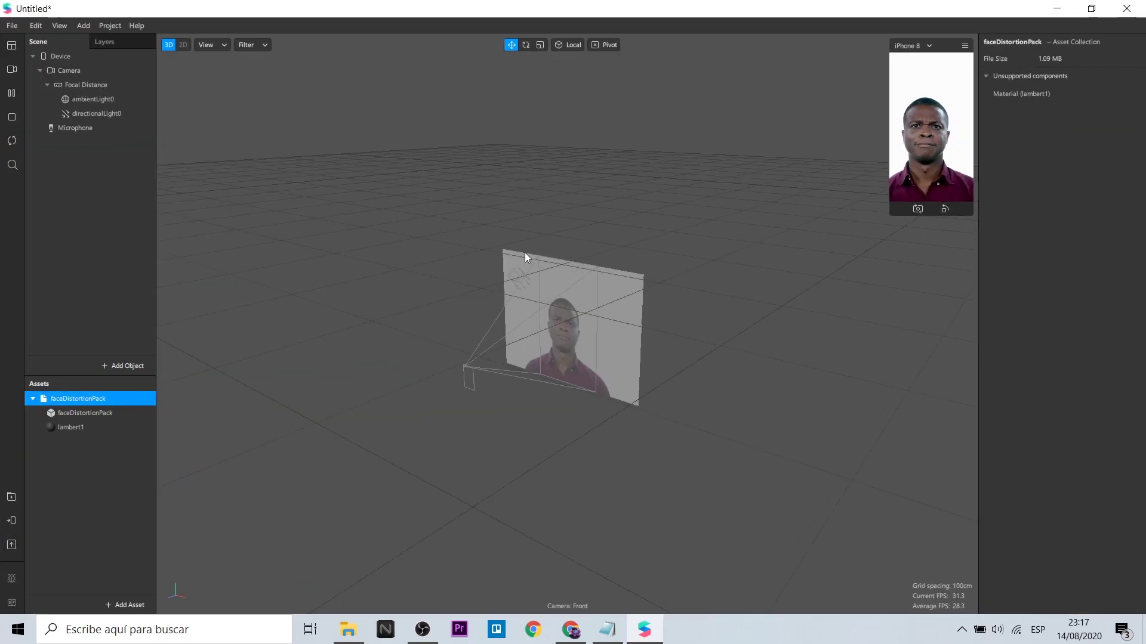
Insert a Face Tracker object into the scene
left_click(115, 367)
type("f")
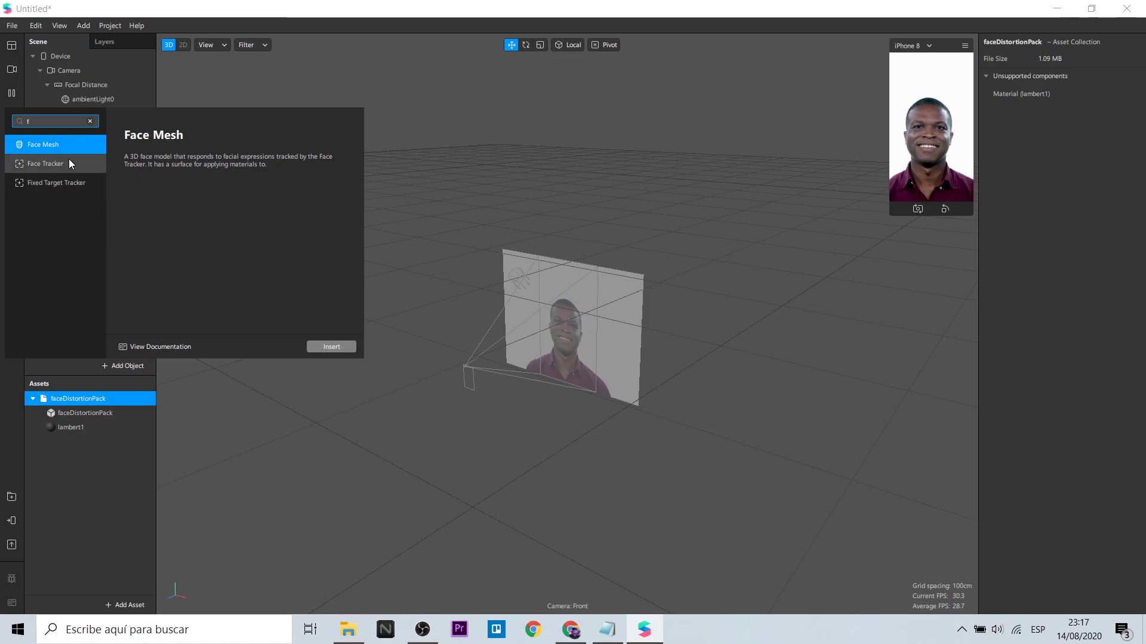
left_click(88, 163)
left_click(334, 349)
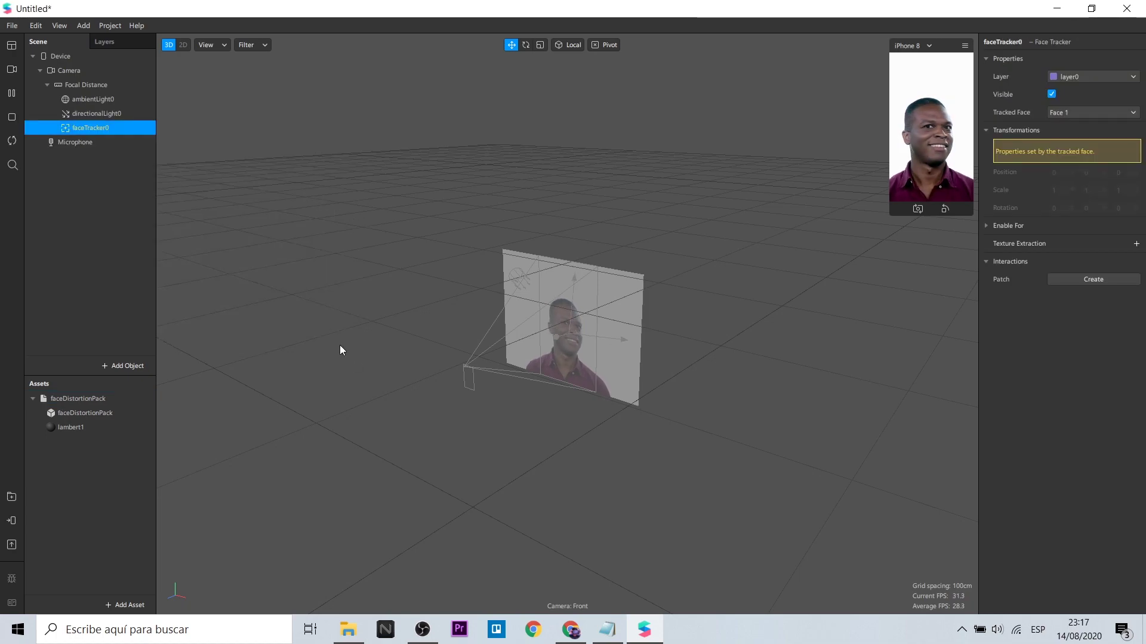
Add a Face Mesh as a child of the face tracker
right_click(95, 132)
mouse_move(123, 140)
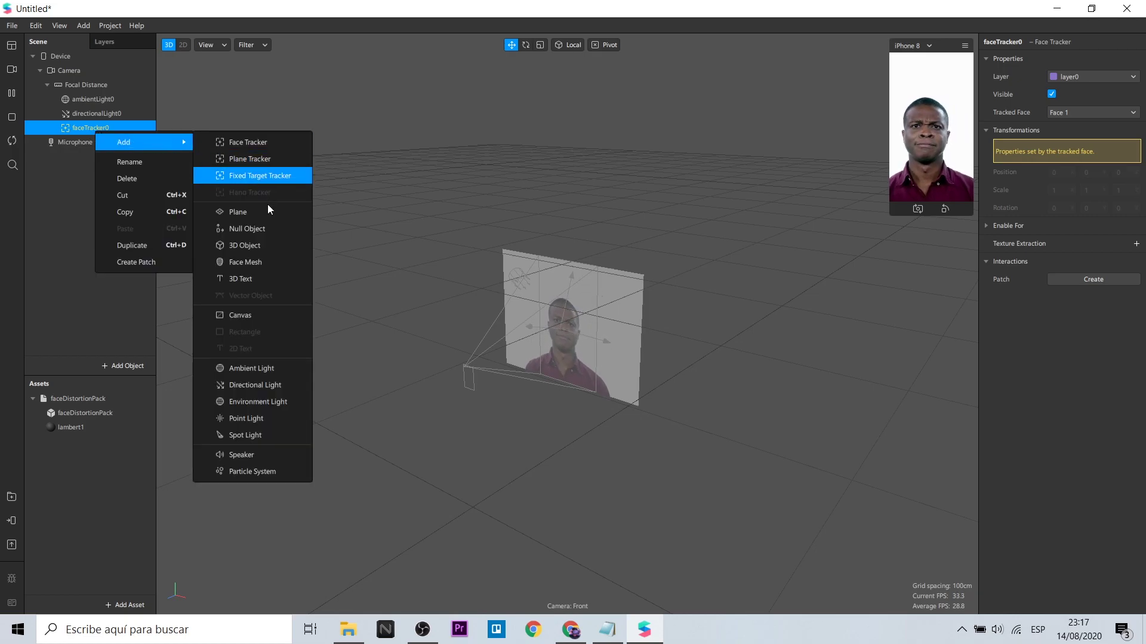
left_click(245, 260)
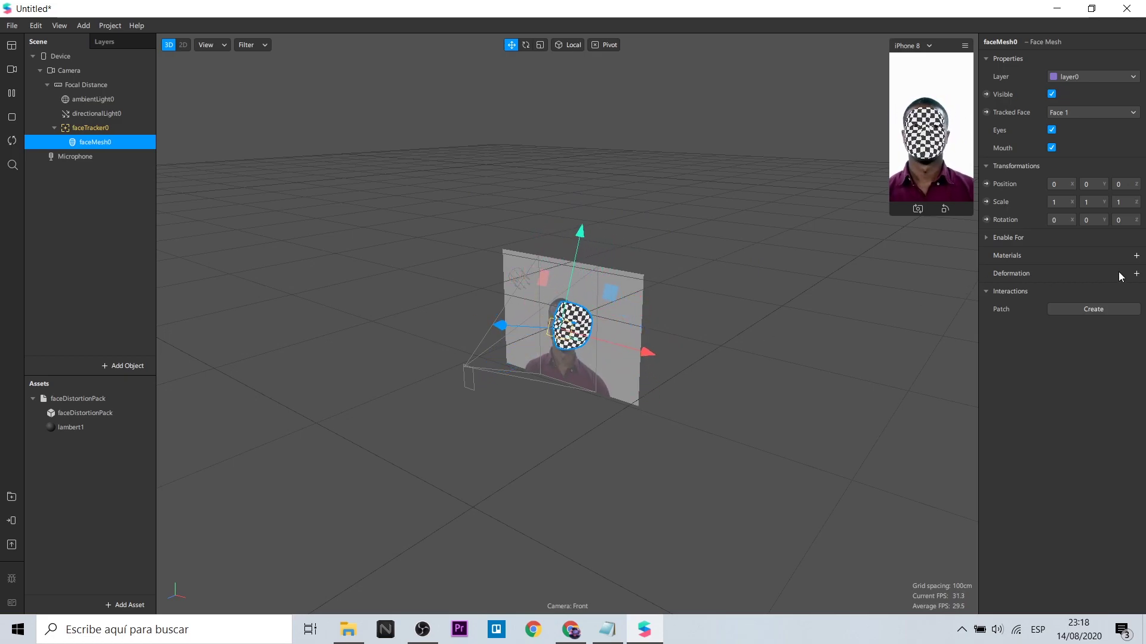
Apply faceDistortionPack as the face mesh's deformation object and enlarge the simulator preview
left_click(1136, 274)
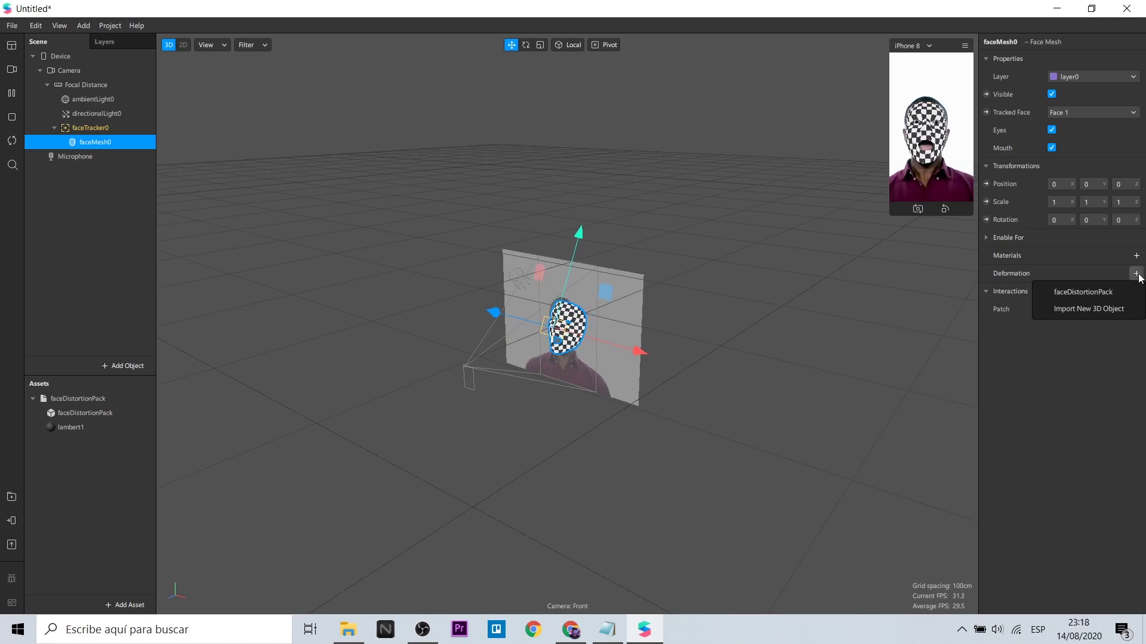
left_click(1103, 292)
left_click_drag(1096, 331, 1052, 331)
left_click_drag(890, 216, 819, 319)
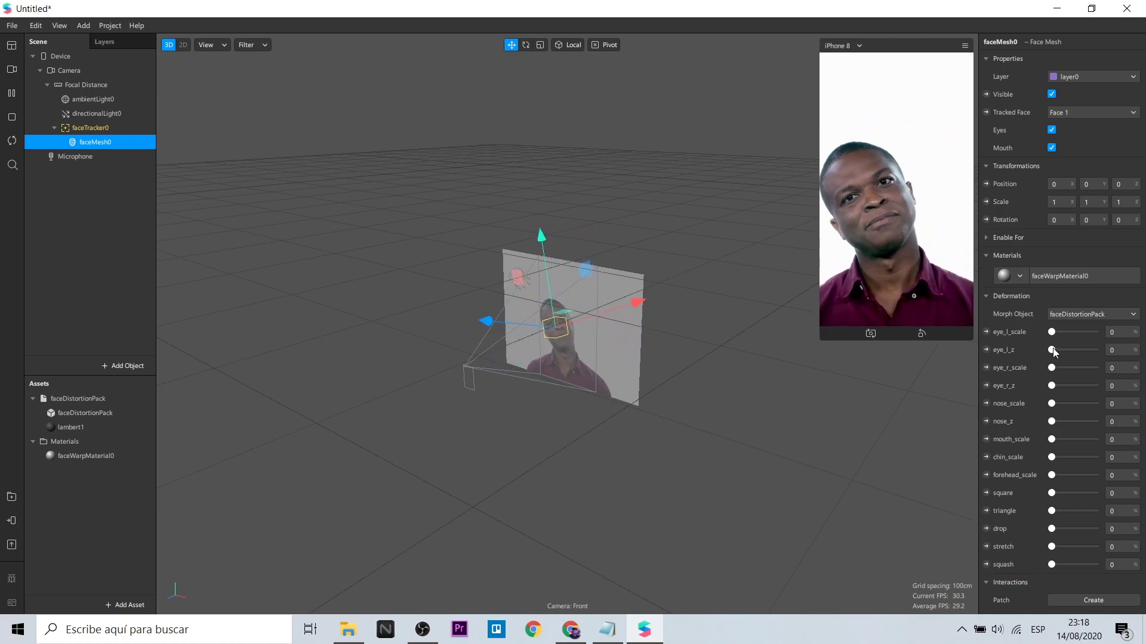
Try the eye_l_scale, eye_r_scale and nose_scale deformations at 100% and reset all three to 0
left_click_drag(1052, 332, 1096, 368)
left_click_drag(1052, 331, 1096, 331)
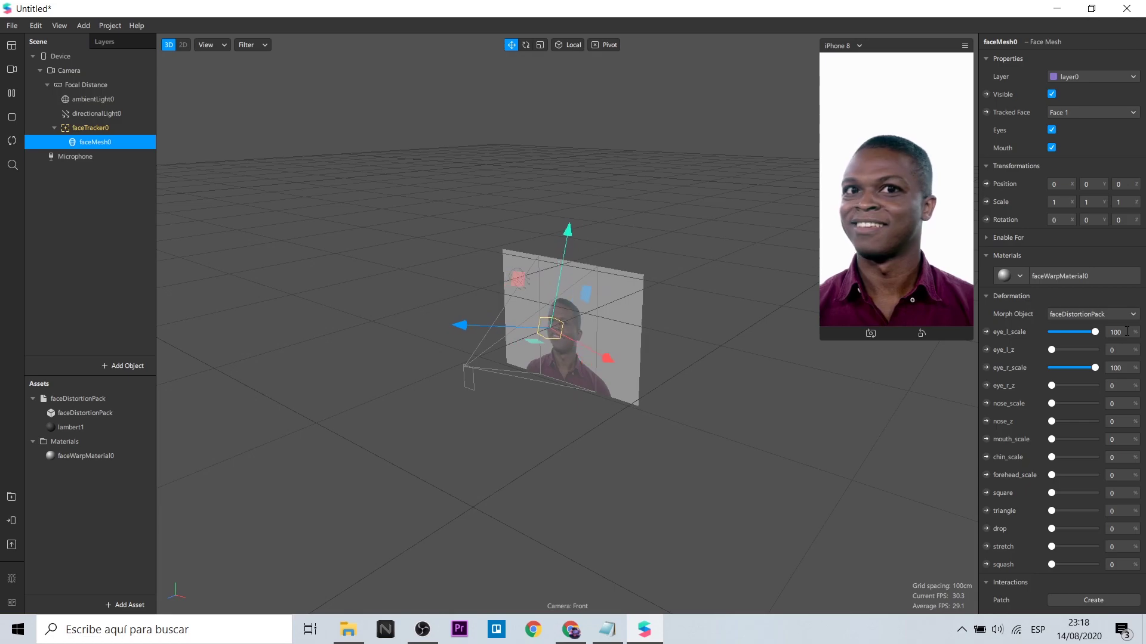
left_click_drag(1052, 403, 1095, 403)
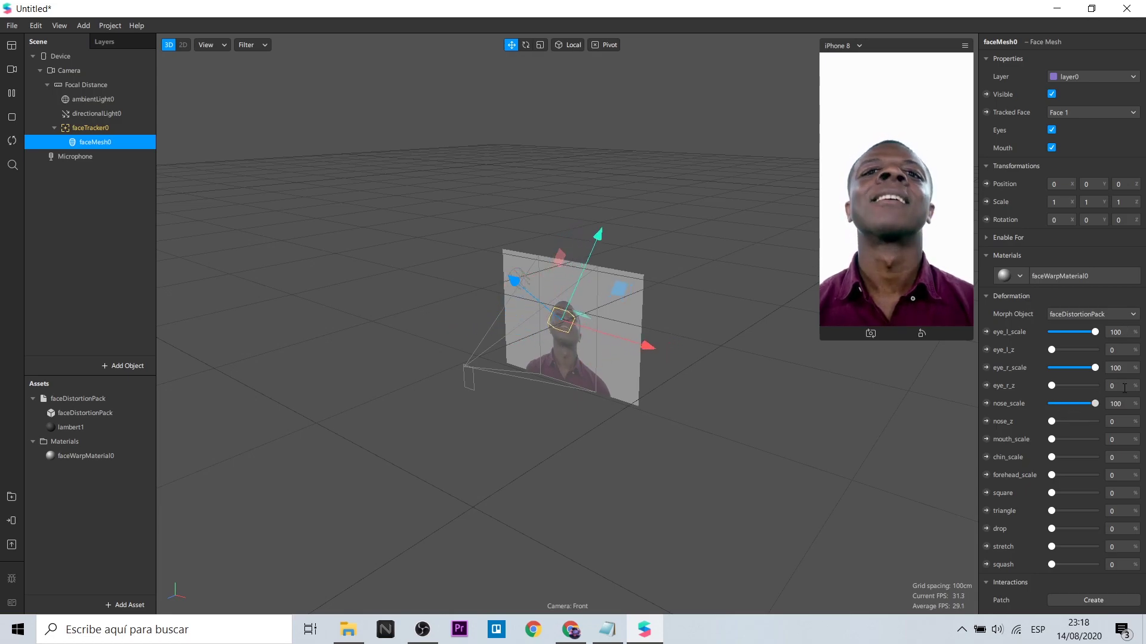
double_click(1096, 404)
double_click(1094, 368)
double_click(1094, 332)
Set the face mesh's eye_l_scale and eye_r_scale deformations to 100%
left_click_drag(1052, 331, 1096, 332)
left_click_drag(1051, 368, 1096, 367)
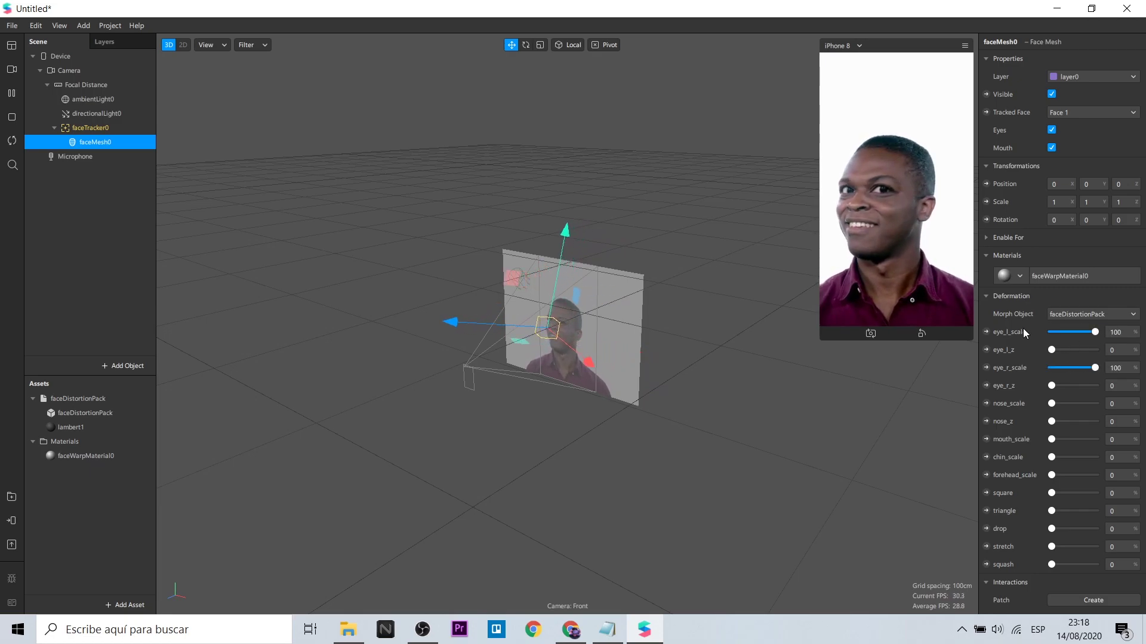
left_click(102, 170)
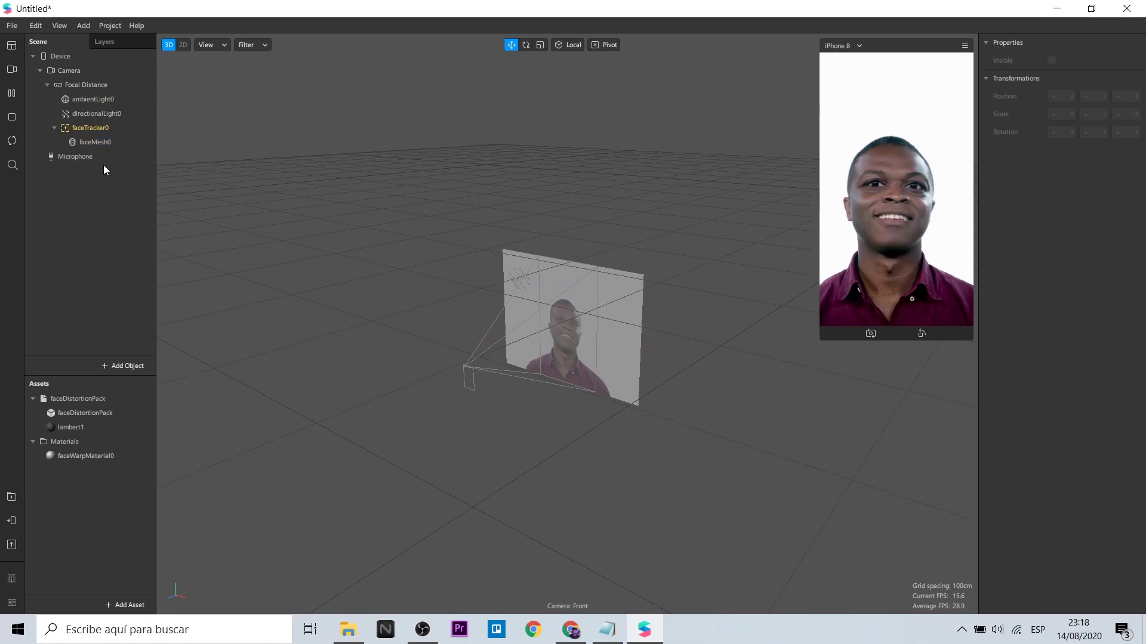
left_click(104, 142)
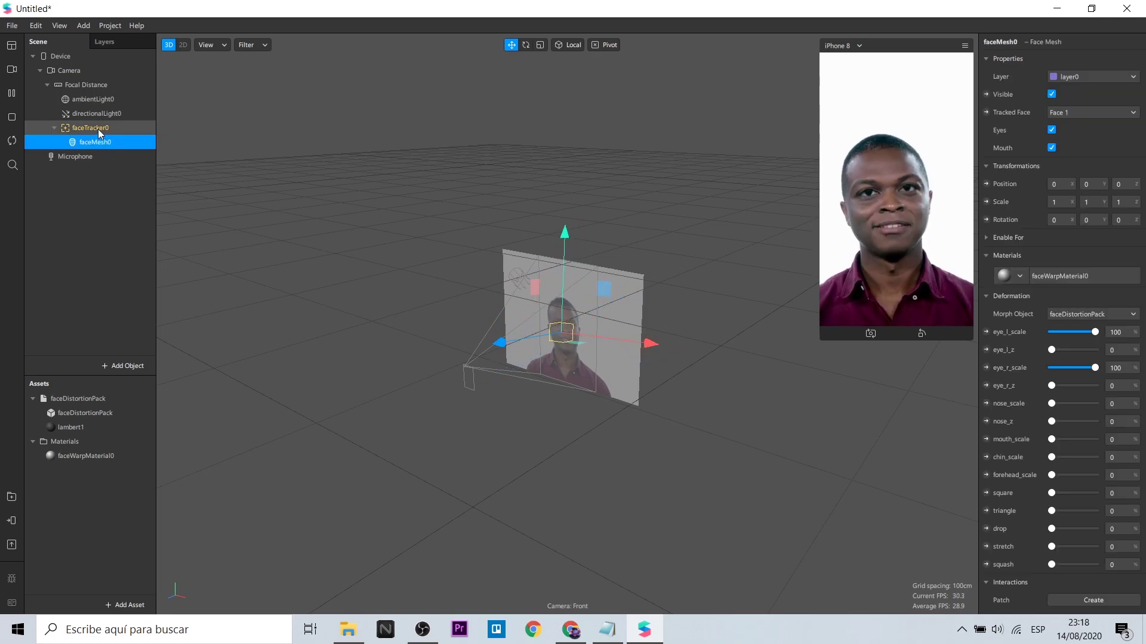
Add a second Face Mesh under the face tracker and assign a newly created material to it
left_click(98, 128)
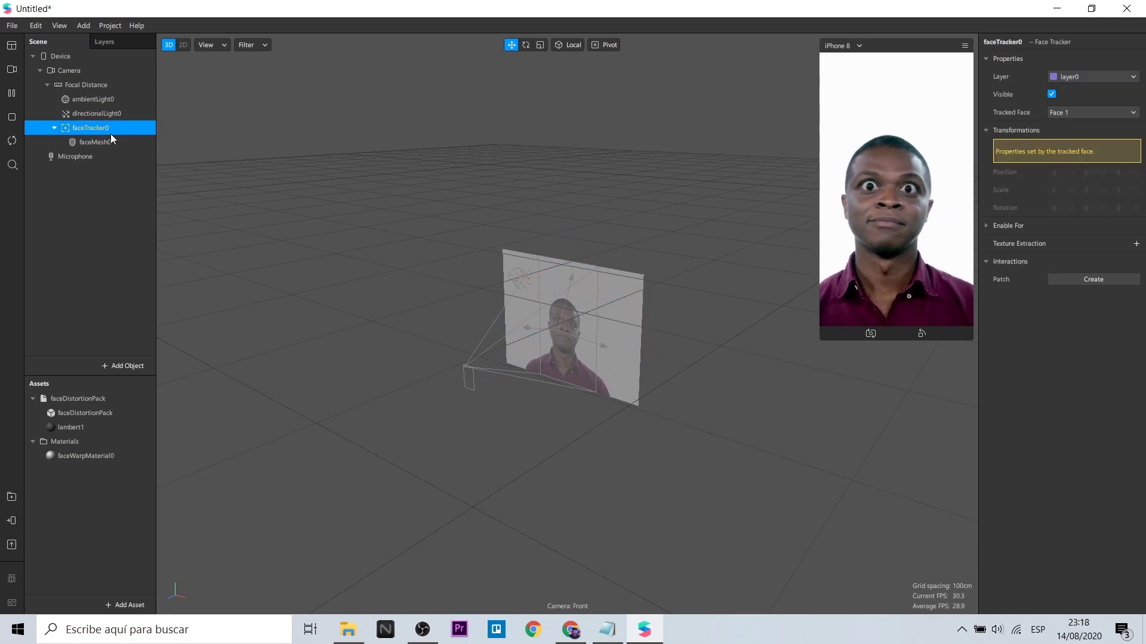
right_click(112, 130)
mouse_move(131, 138)
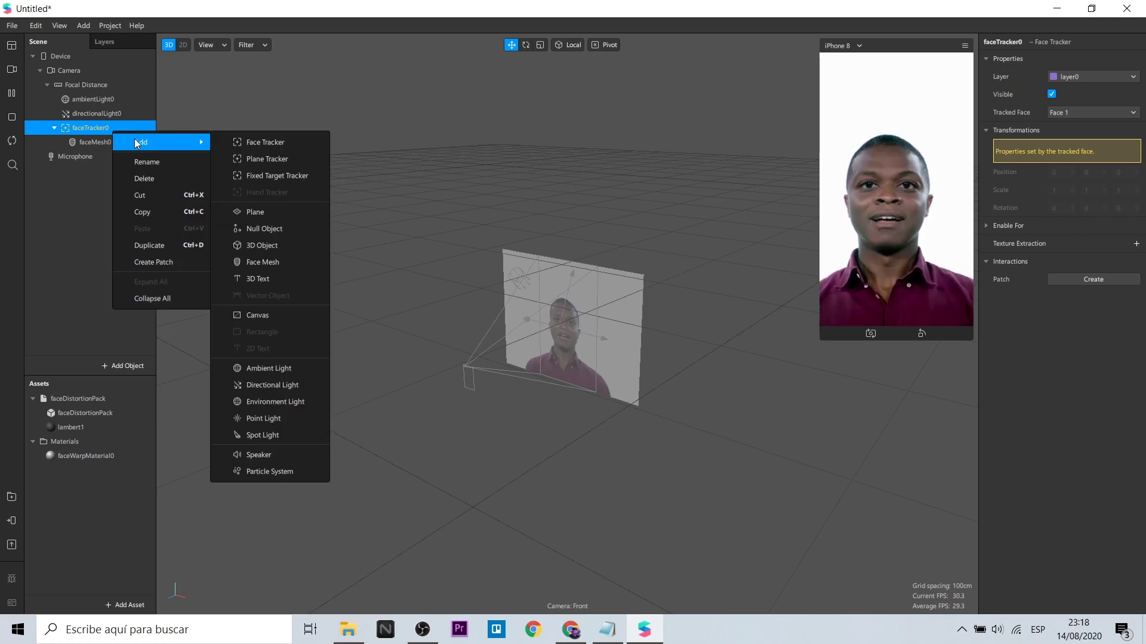
left_click(279, 266)
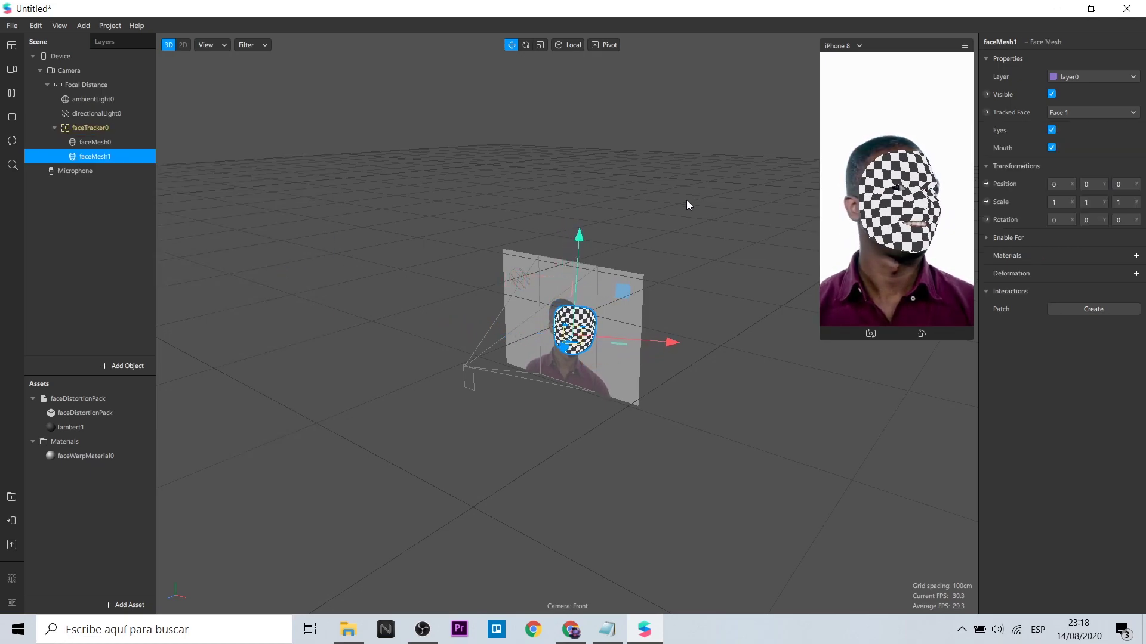
left_click(1136, 255)
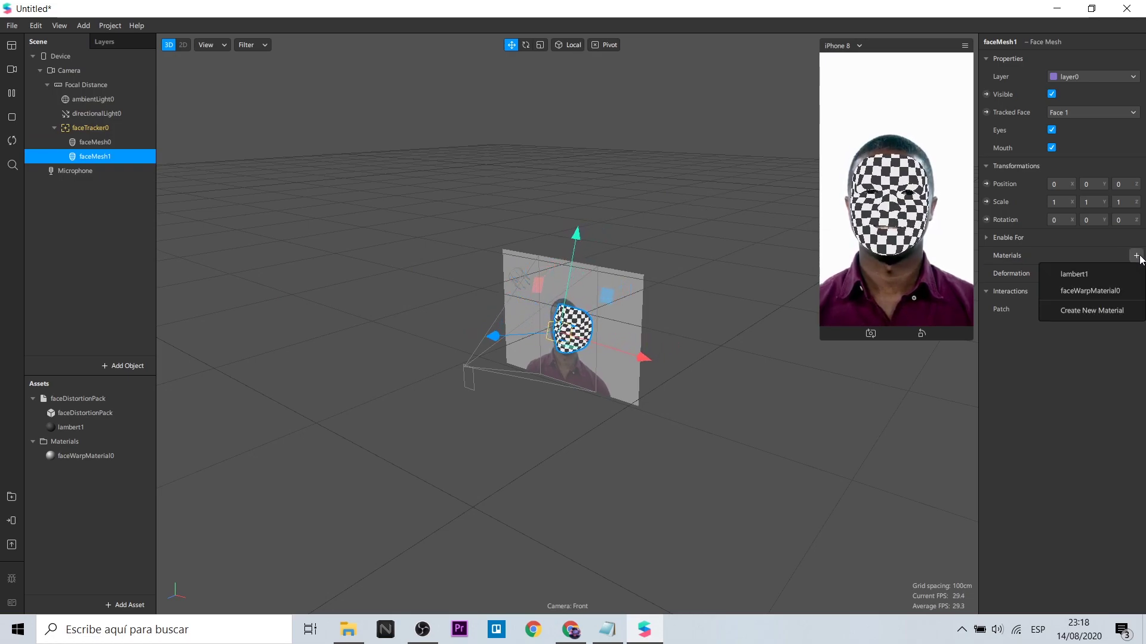
left_click(1107, 311)
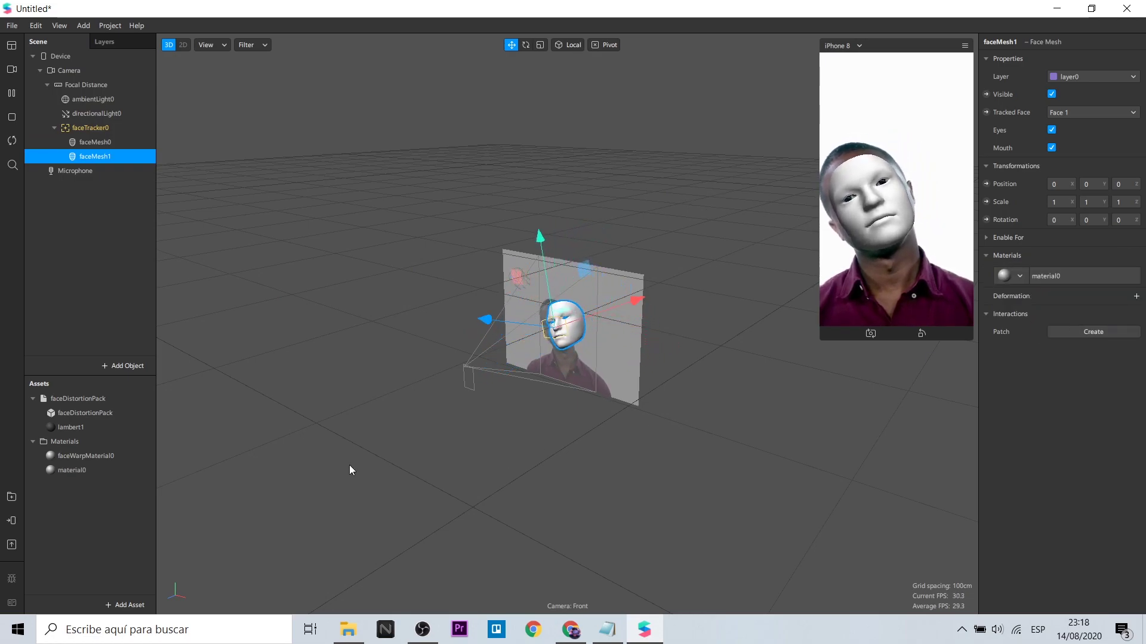
Change material0's shader type to Retouching and set its skin smoothing to 18%
left_click(117, 471)
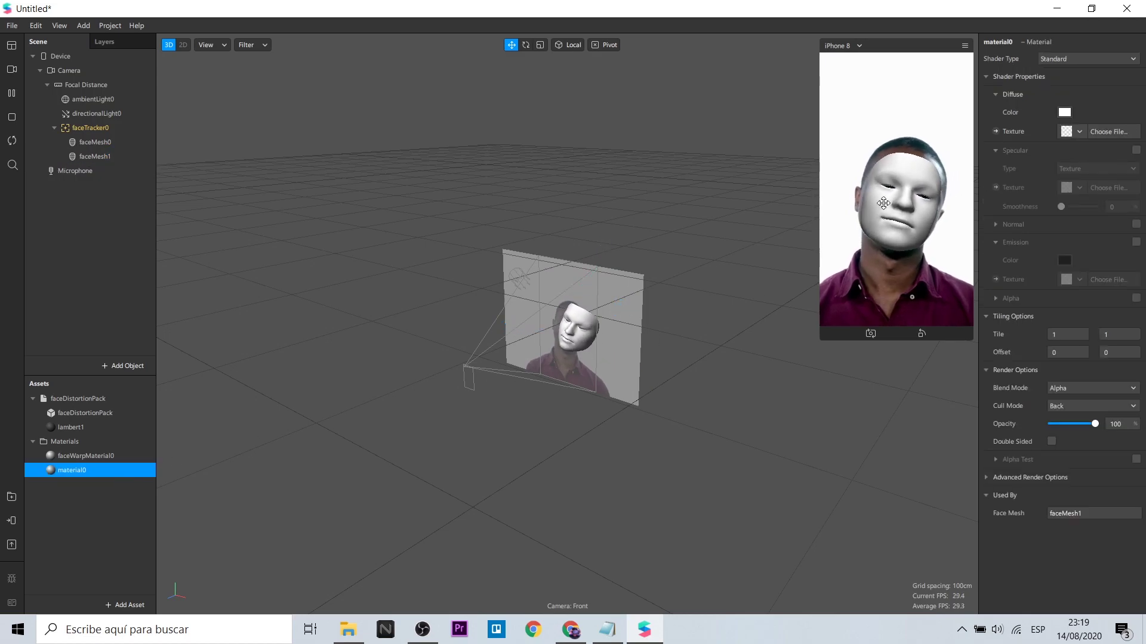
left_click(1088, 58)
left_click(1063, 61)
left_click(1089, 59)
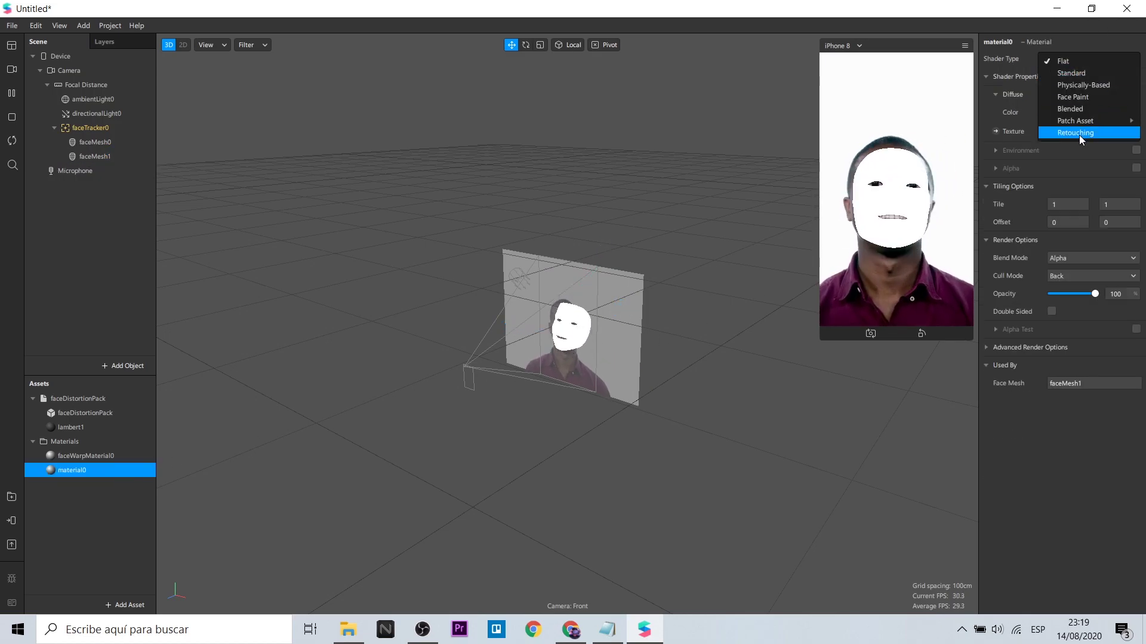
left_click(1079, 134)
key("F2")
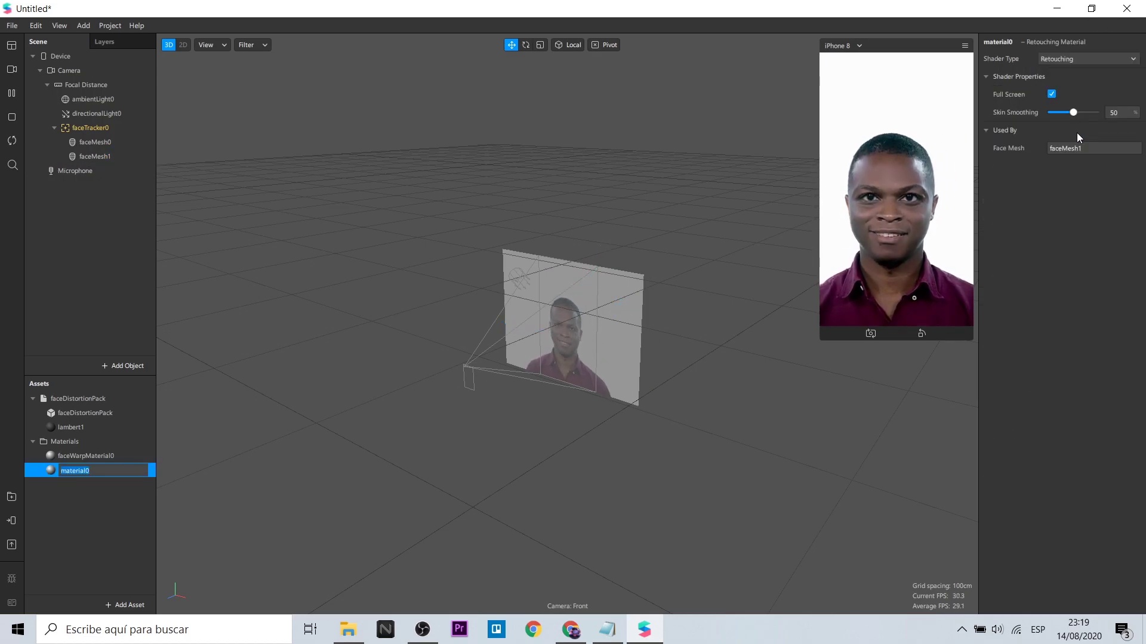
mouse_move(1073, 112)
left_mouse_down()
mouse_move(1100, 115)
mouse_move(1010, 115)
mouse_move(1059, 127)
left_mouse_up()
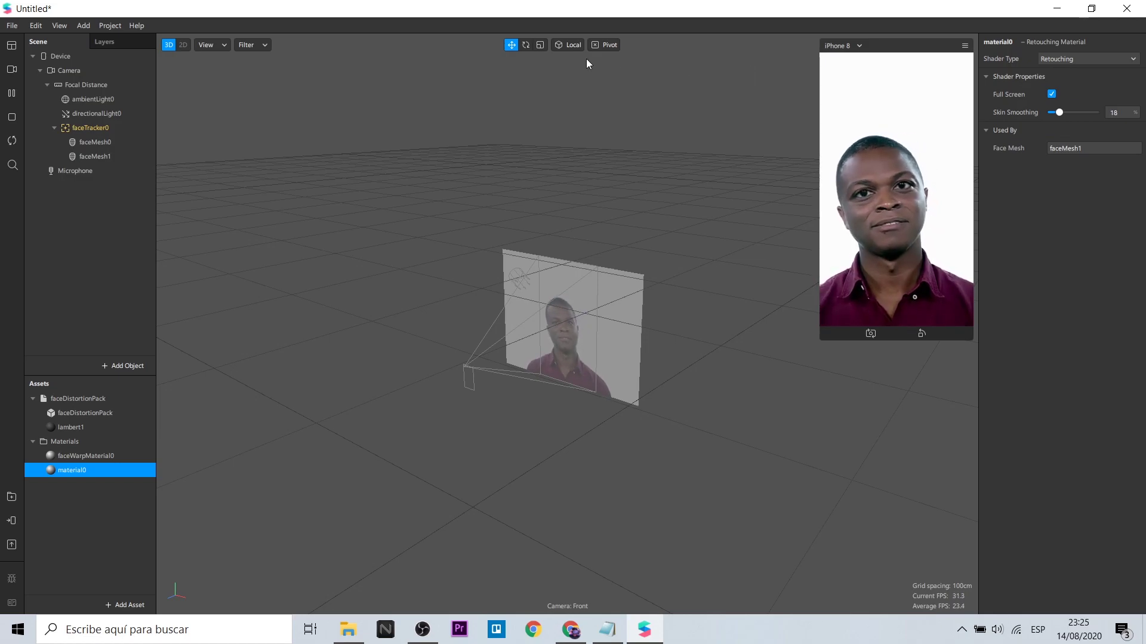
Show the Patch Editor and add a Speaker object to the scene
left_click(82, 24)
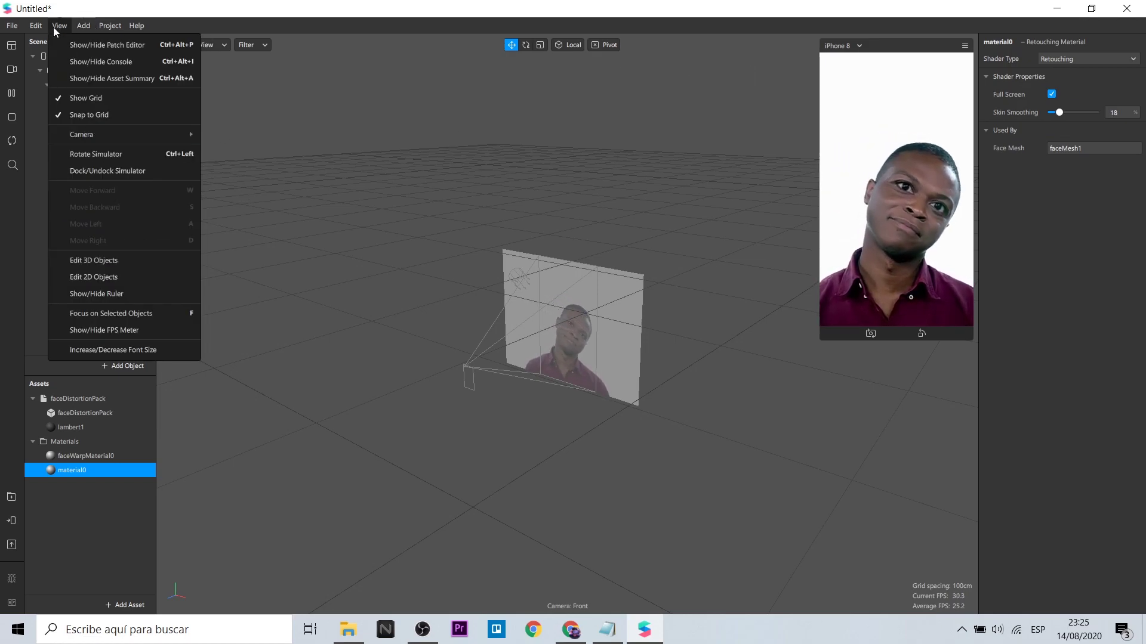
left_click(69, 43)
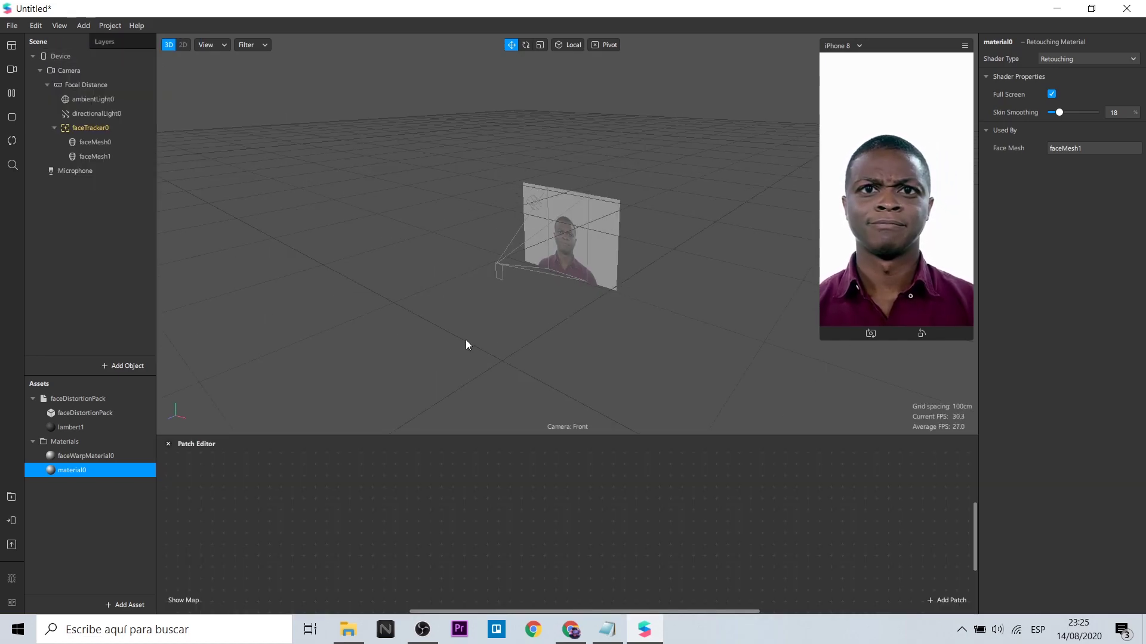
left_click(124, 369)
scroll(63, 301, "down", 5)
left_click(54, 330)
left_click(321, 347)
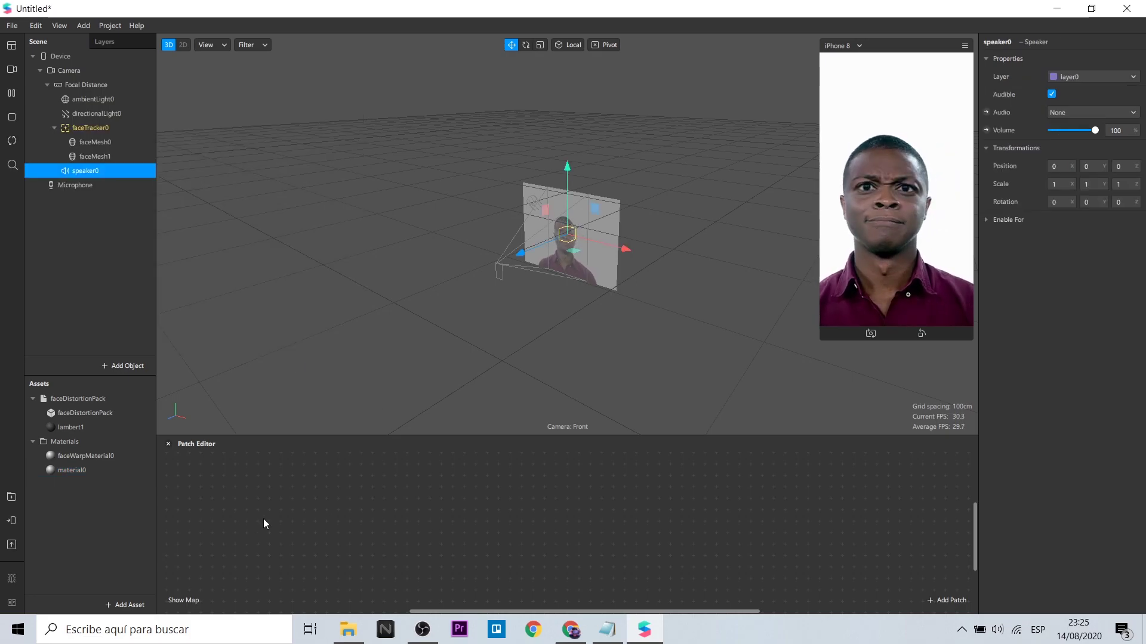
right_click(296, 517)
type("inst")
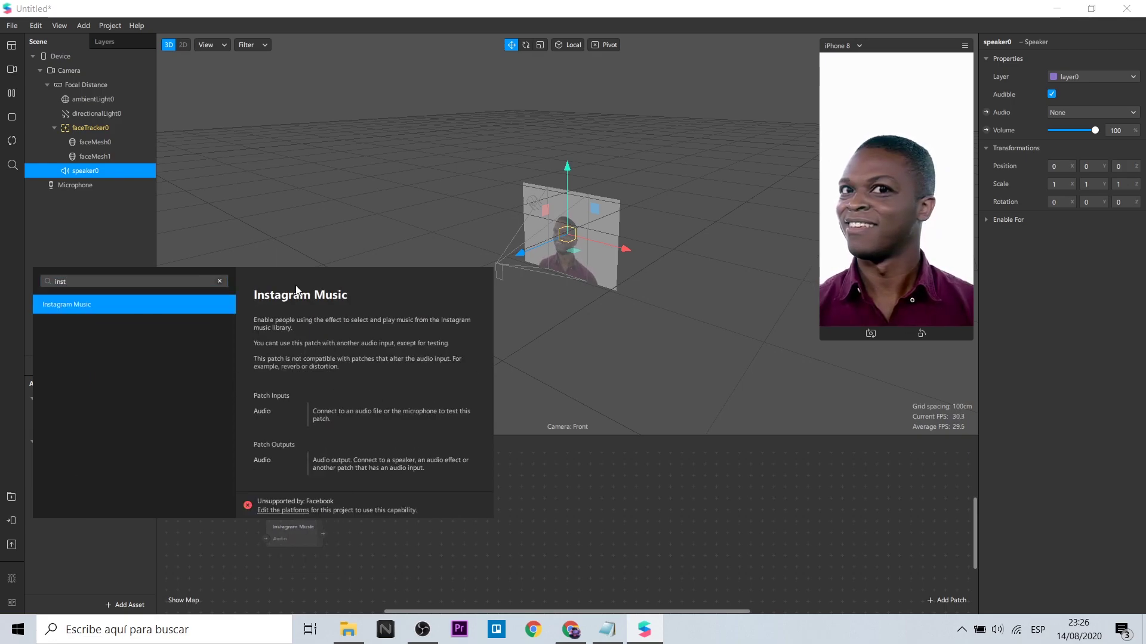
left_click(503, 558)
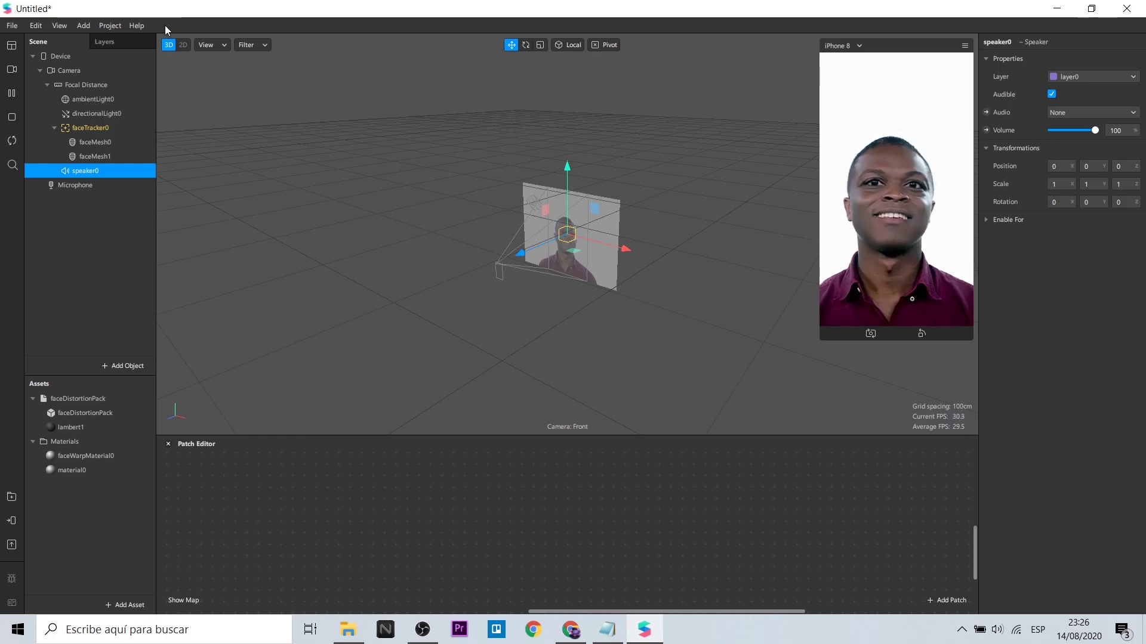
Limit the project's target platforms to Instagram only in the project properties
left_click(117, 26)
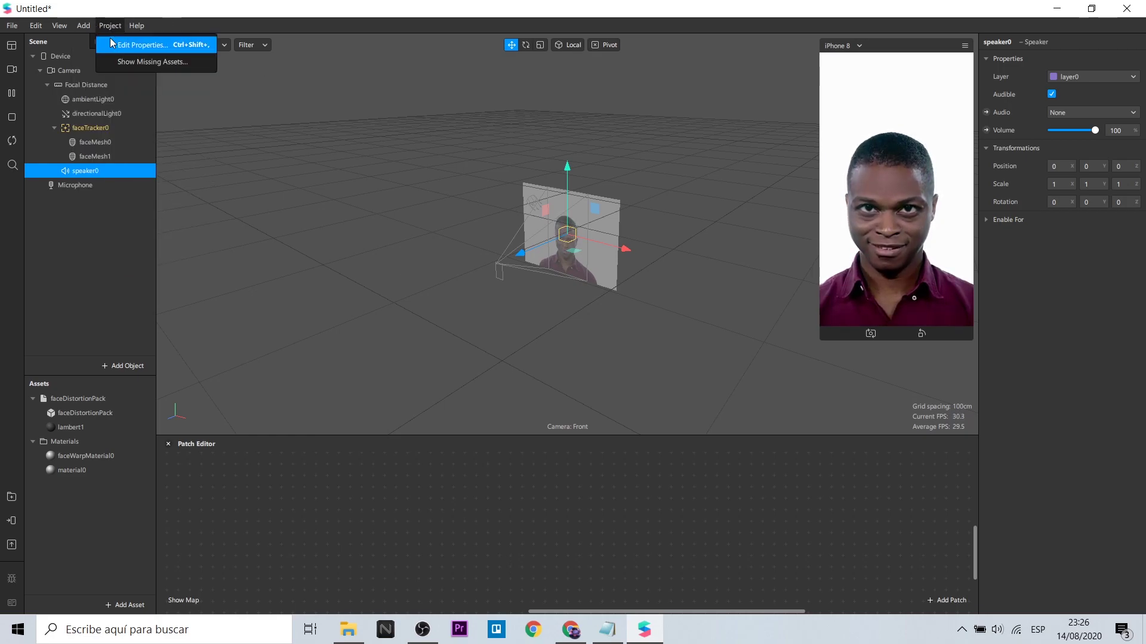
left_click(112, 44)
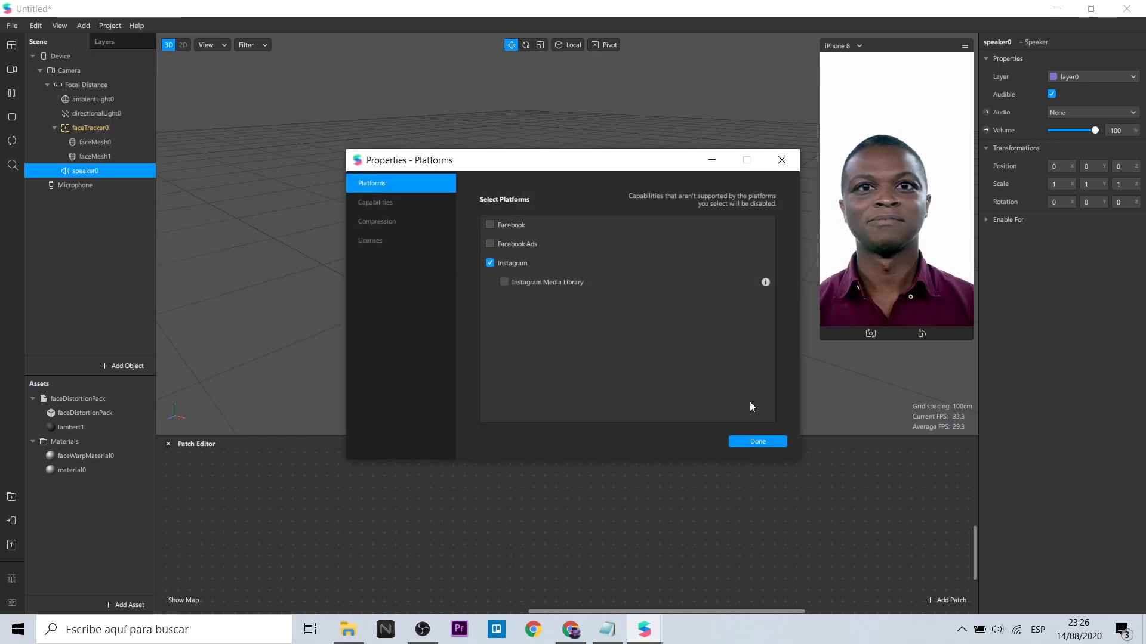
left_click(754, 442)
Add an Instagram Music patch to the Patch Editor
double_click(230, 546)
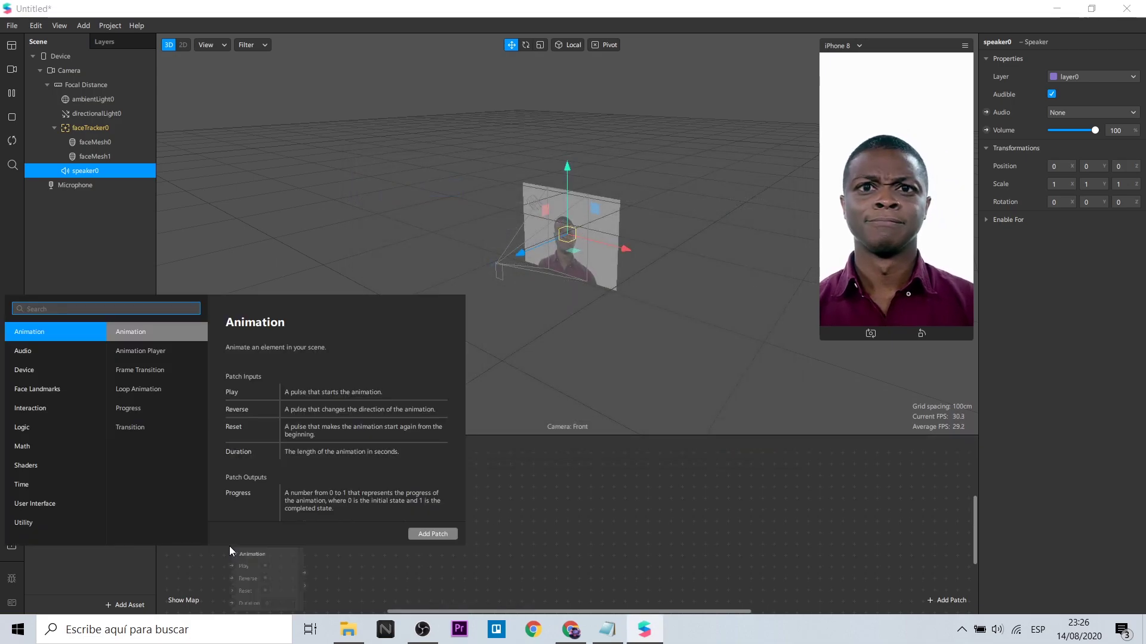
type("ins")
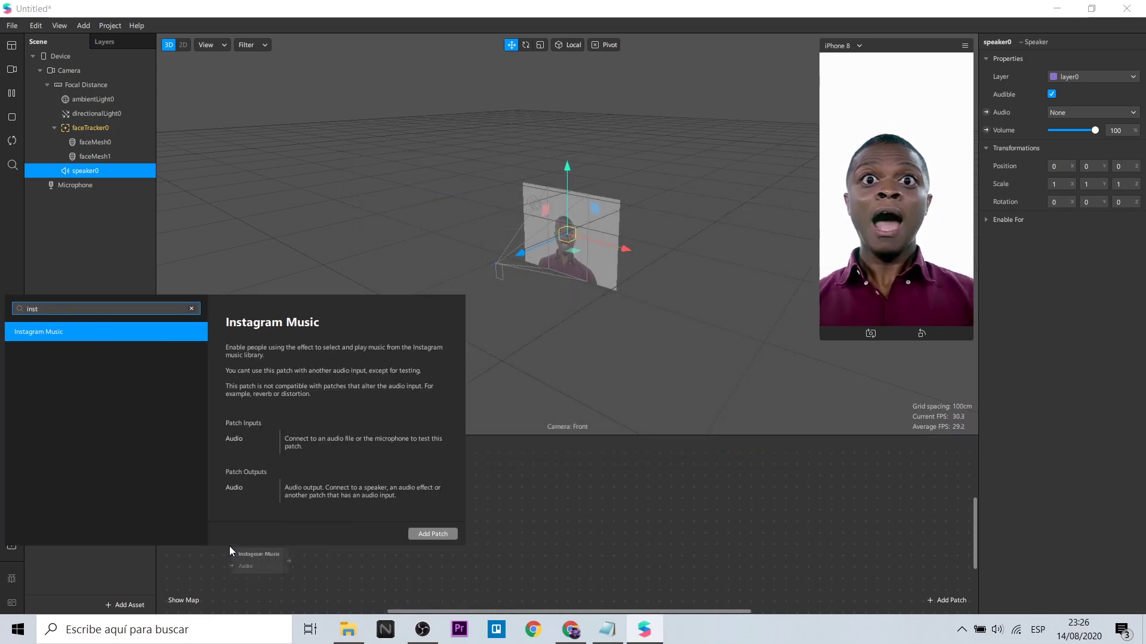
type("t")
left_click(433, 534)
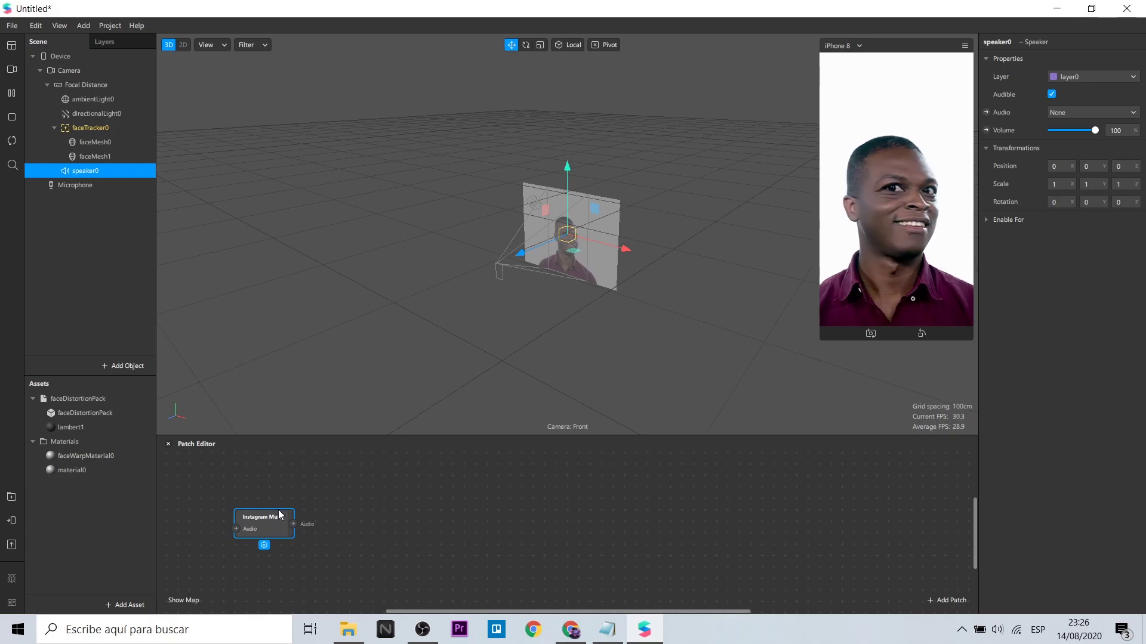
Add an Energy Meter patch and connect the Instagram Music audio output to its Audio input
double_click(374, 507)
type("e")
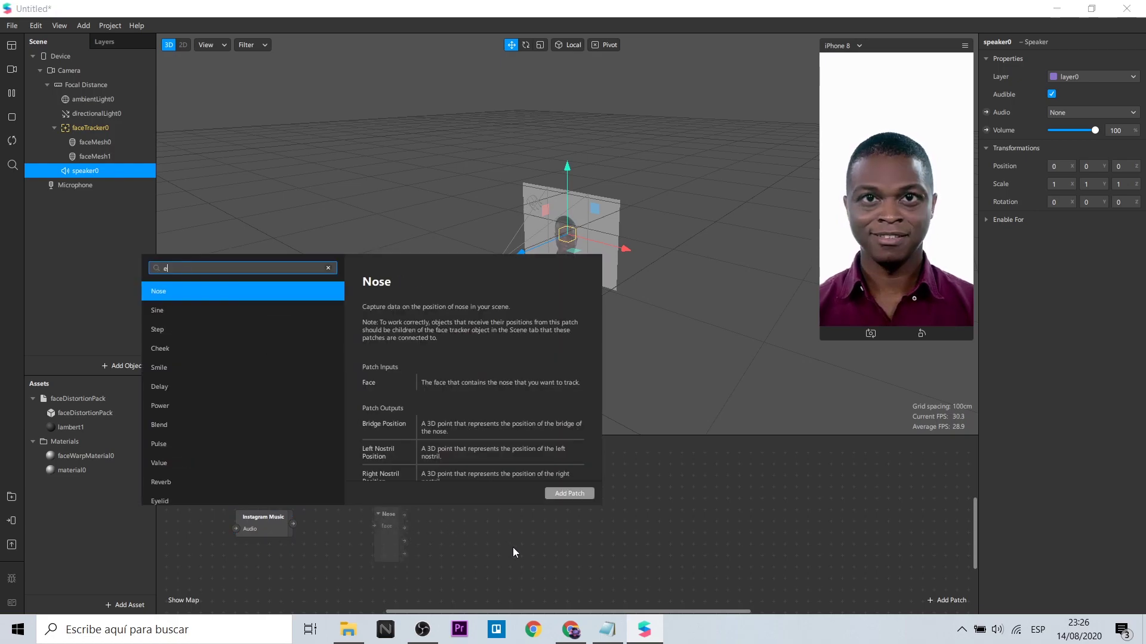
type("ner")
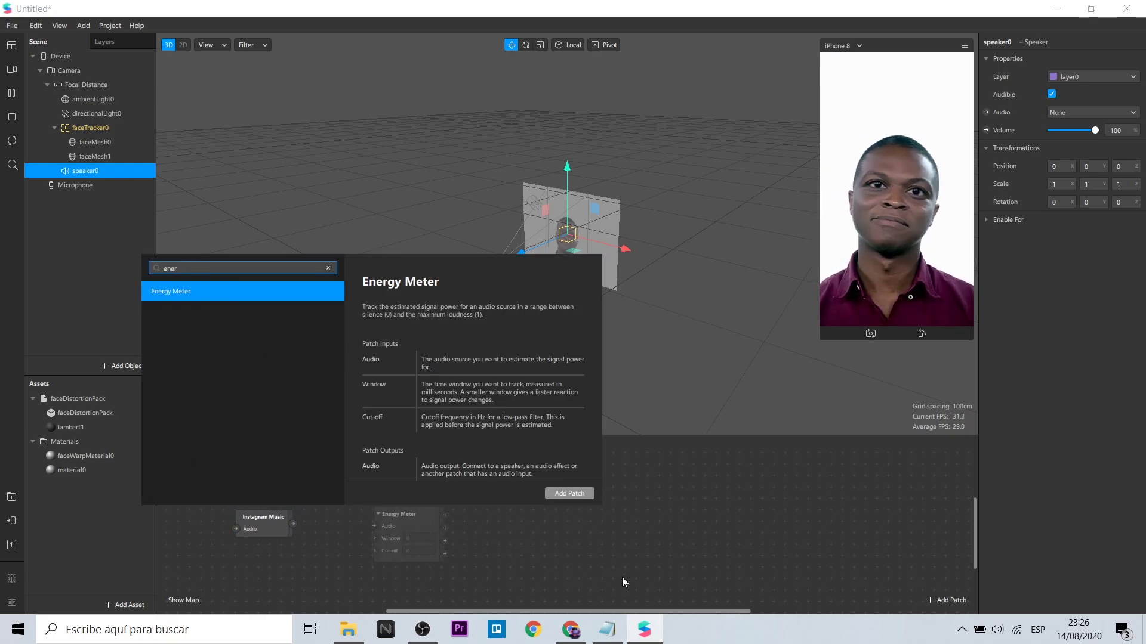
left_click(579, 494)
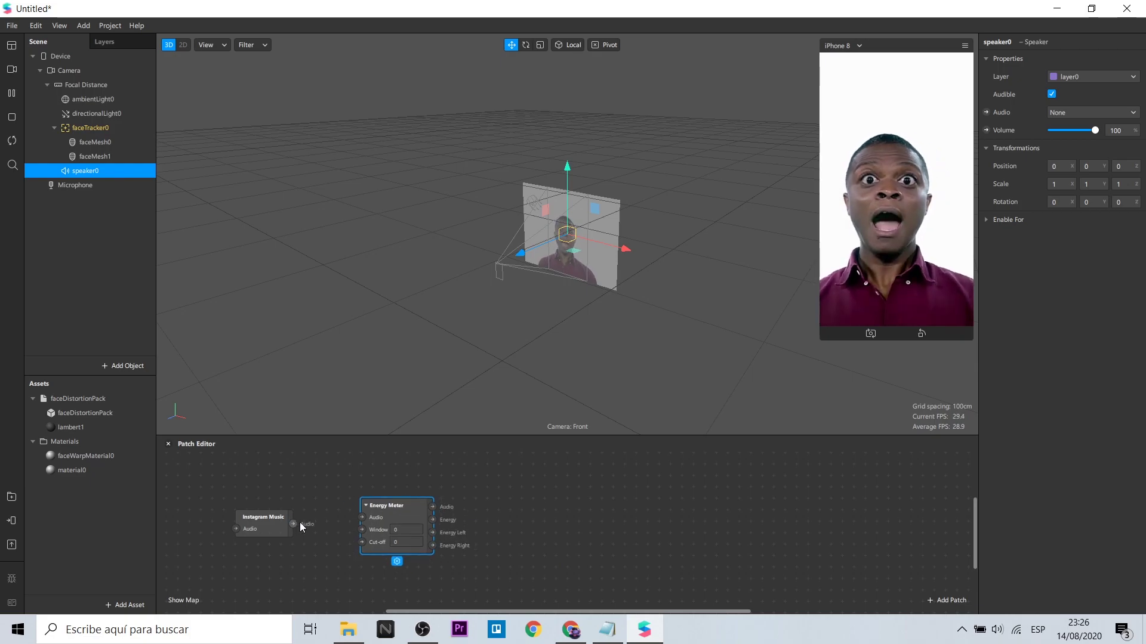
left_click_drag(376, 494, 371, 492)
left_click(516, 488)
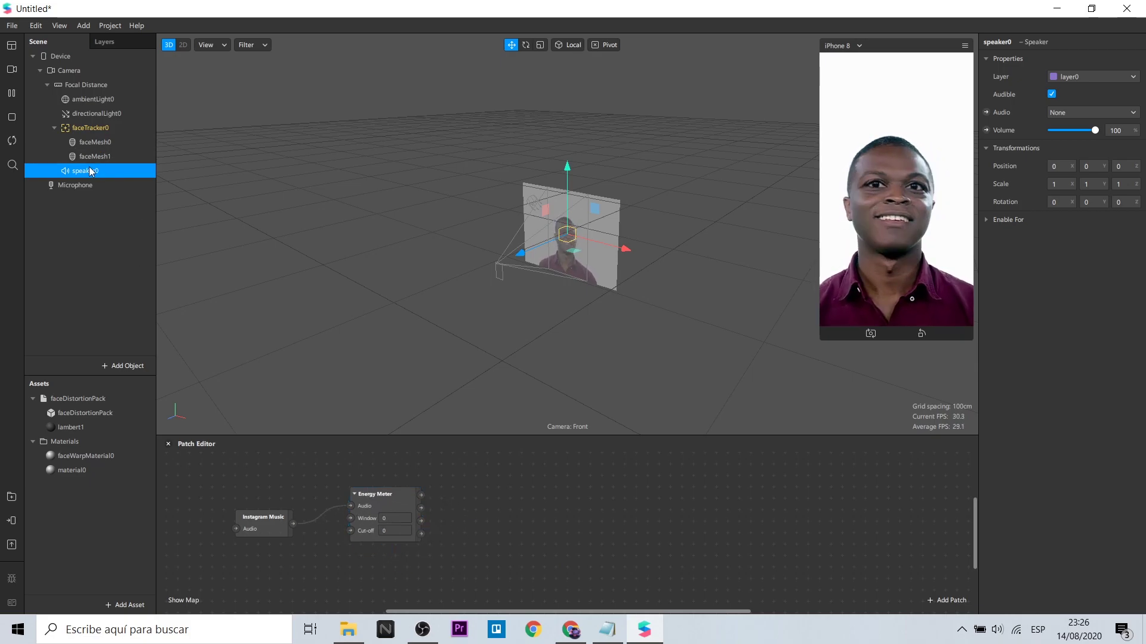
Create a patch for speaker0's Audio property and connect the Energy Meter's Audio output to it
left_click(987, 112)
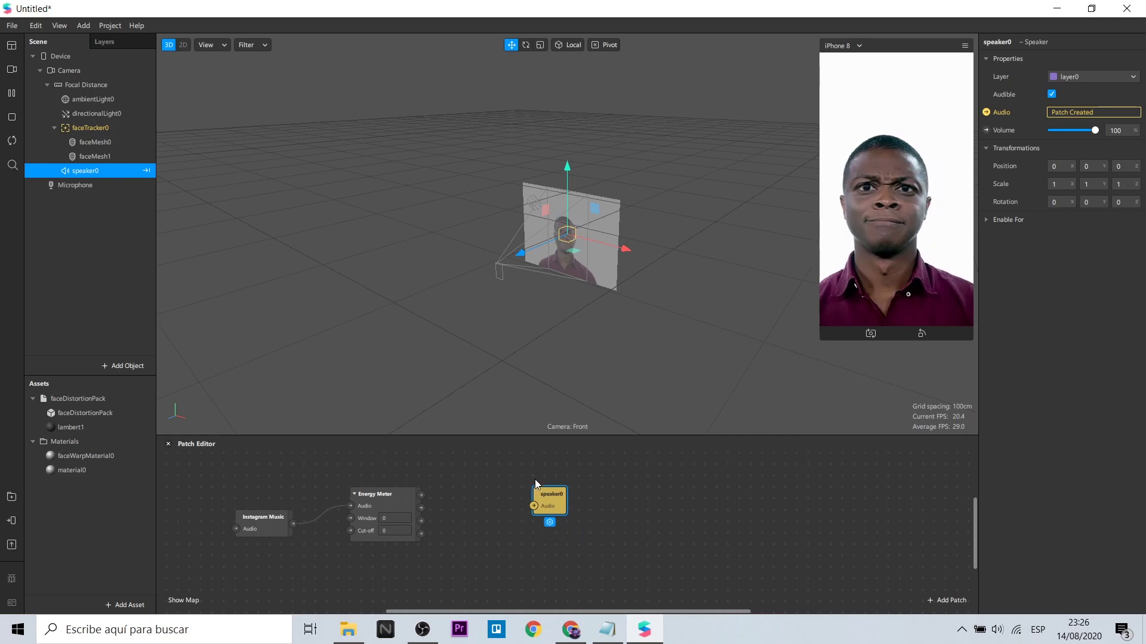
left_click_drag(542, 506, 485, 458)
left_click_drag(421, 507, 476, 468)
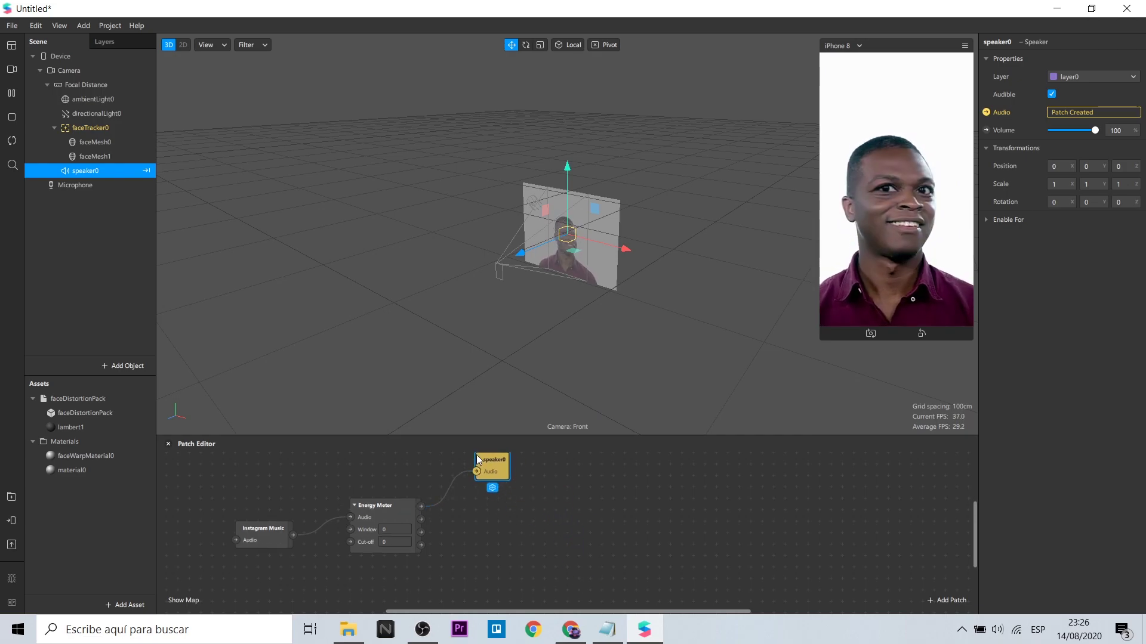
left_click(519, 527)
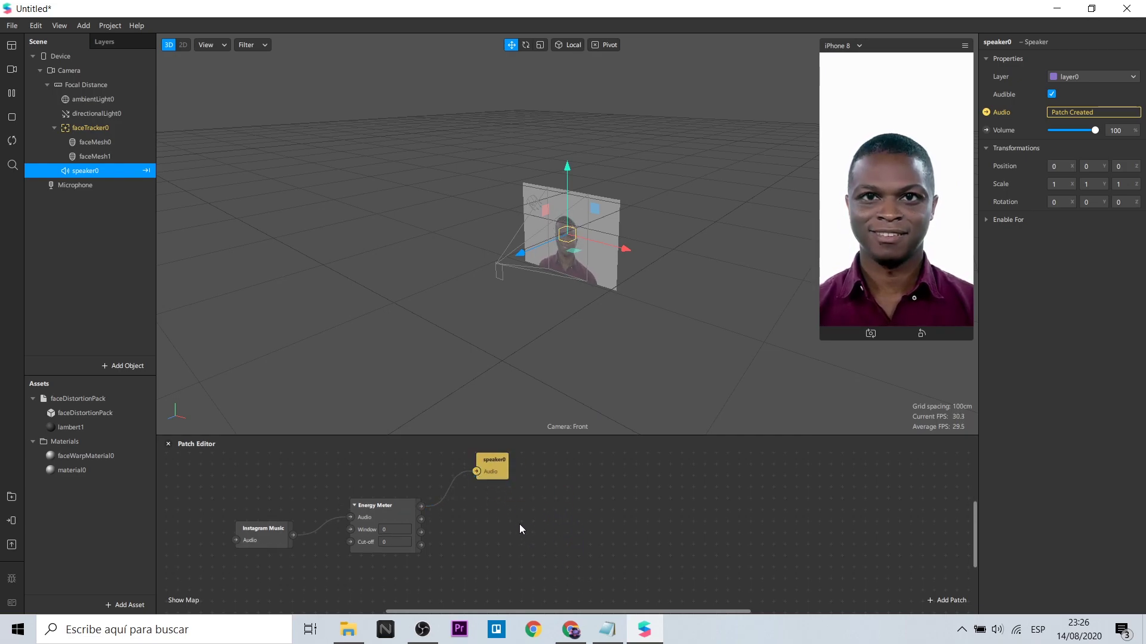
Add a Transition patch and place it beside the Energy Meter, below the speaker0 patch
double_click(519, 523)
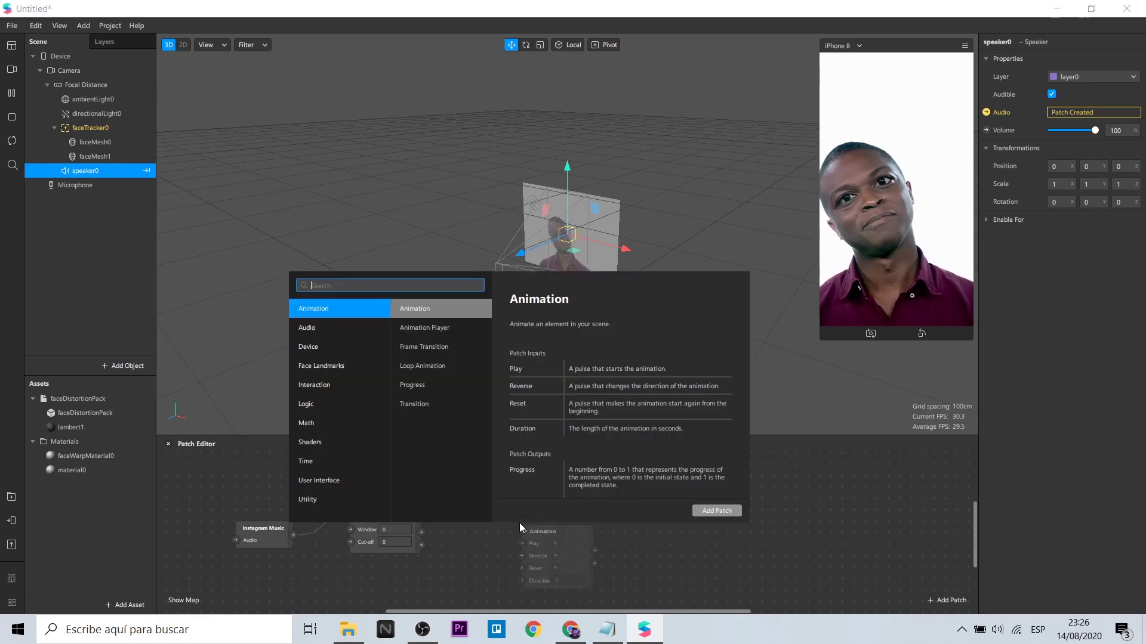
type("trans")
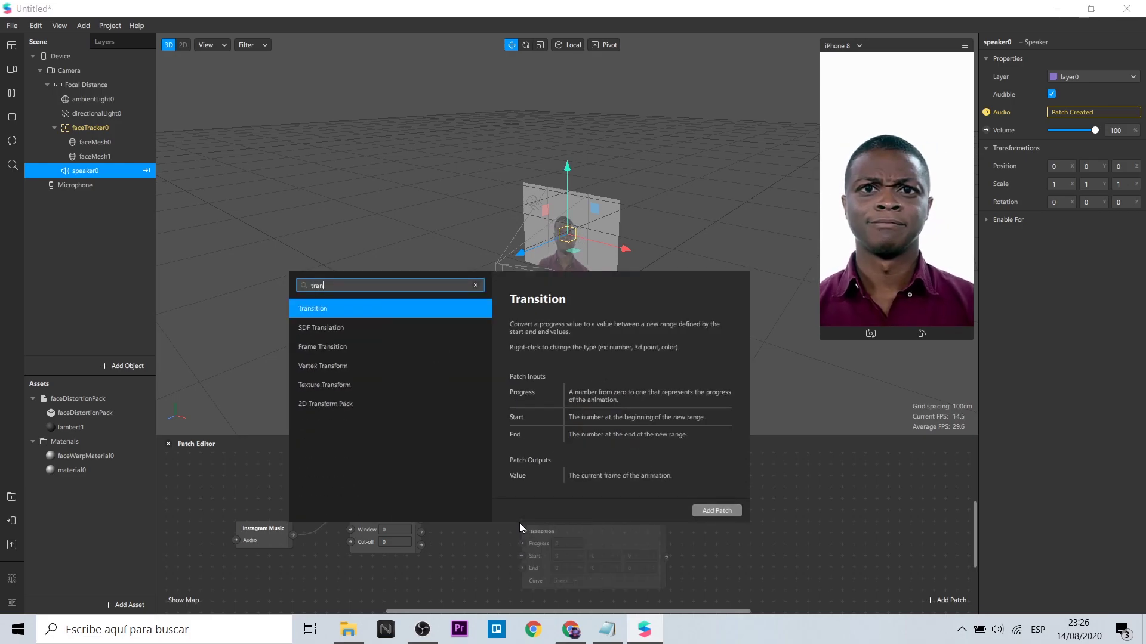
left_click(716, 511)
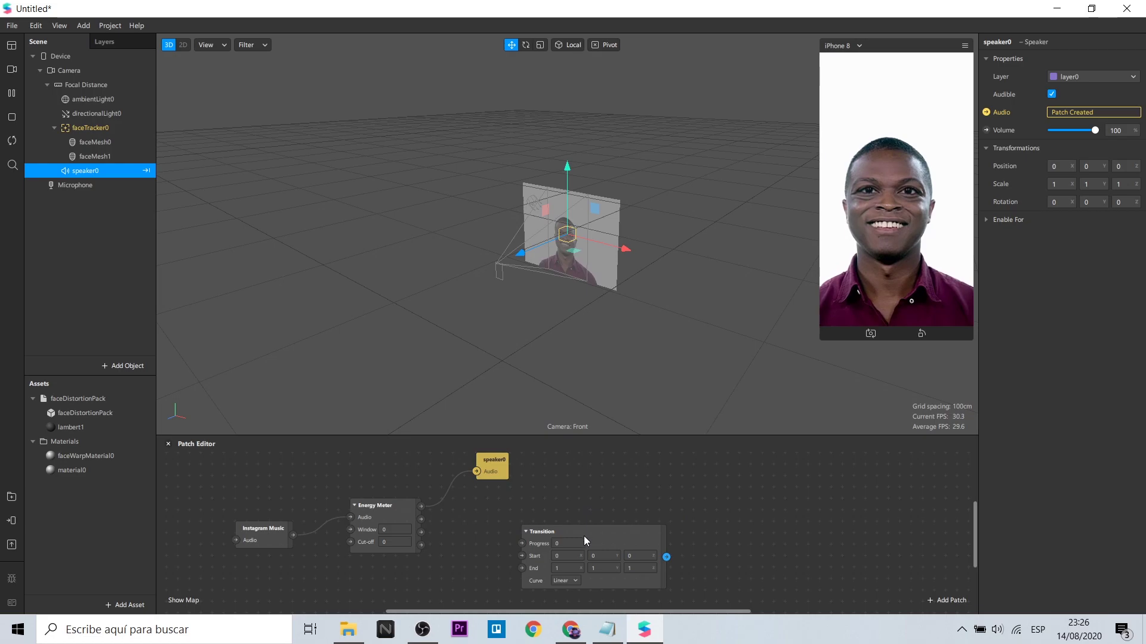
left_click_drag(563, 515, 527, 485)
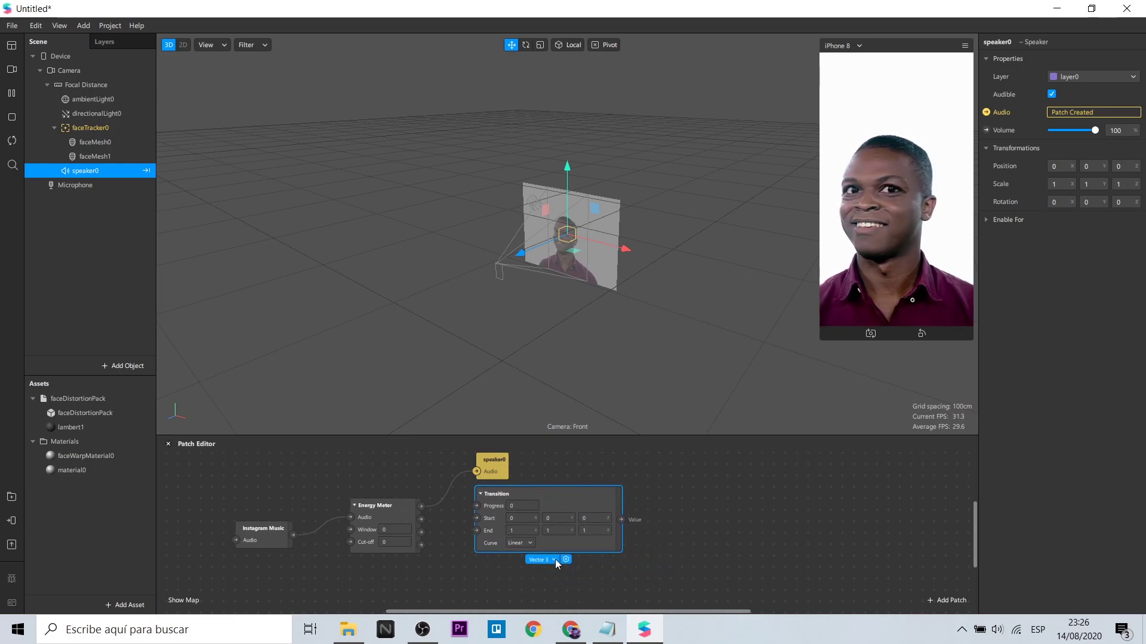
Switch the Transition patch to the Number type and connect the Energy Meter's Energy output to its Progress input
left_click(551, 559)
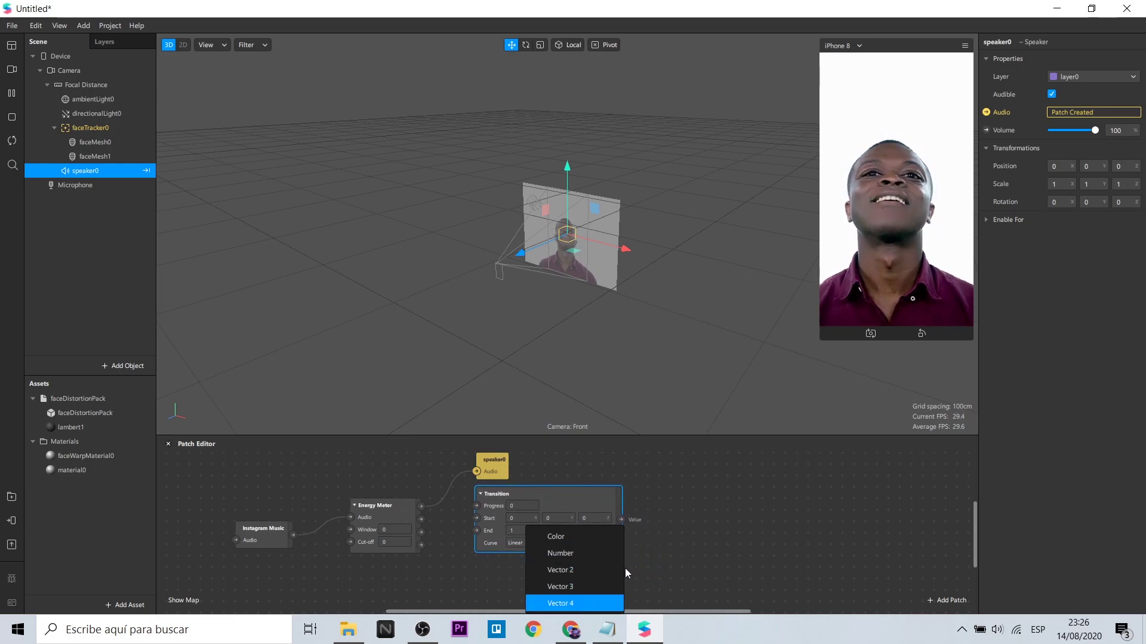
left_click(577, 557)
left_click_drag(518, 497, 531, 520)
left_click_drag(421, 519, 487, 527)
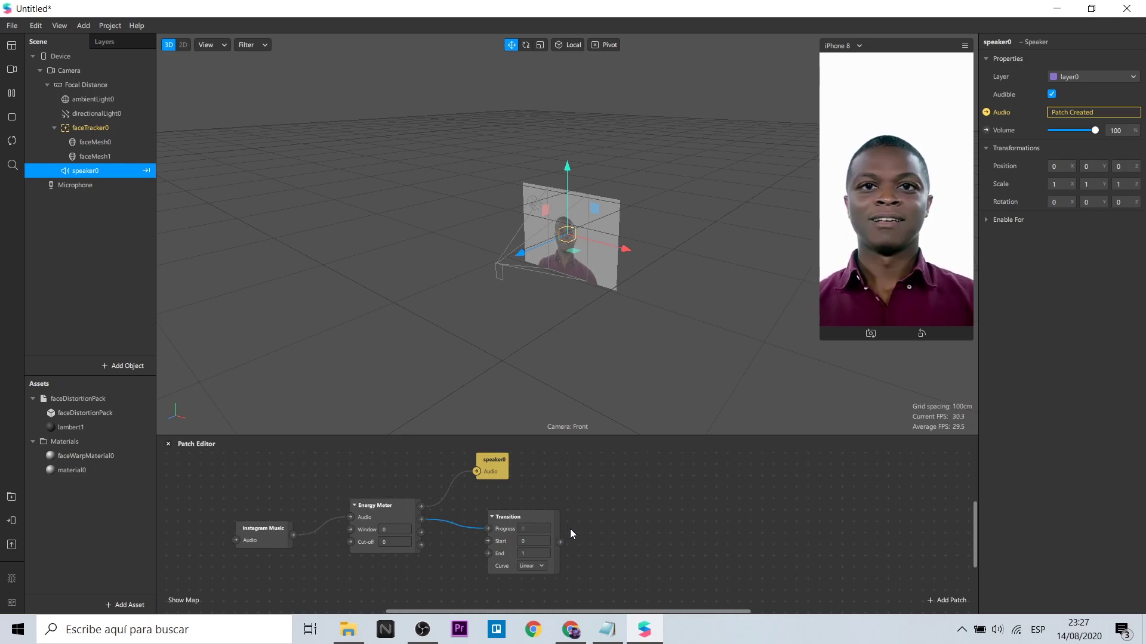
Create patches for faceMesh0's eye_l_scale and eye_r_scale deformations and arrange them beyond the Transition patch's output
left_click(96, 142)
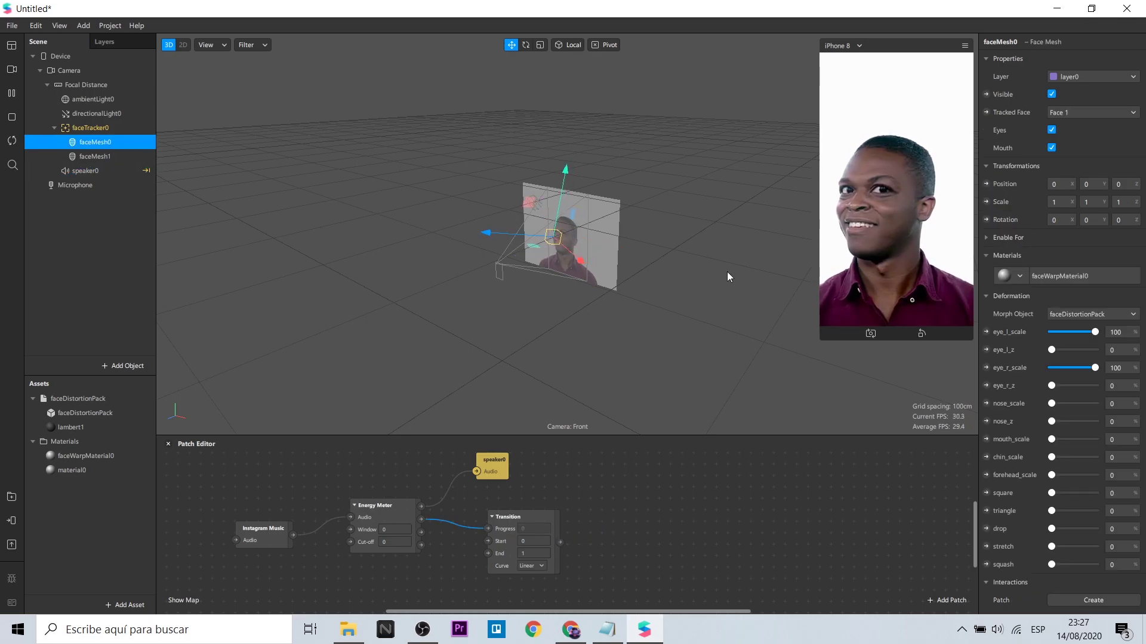
left_click(986, 332)
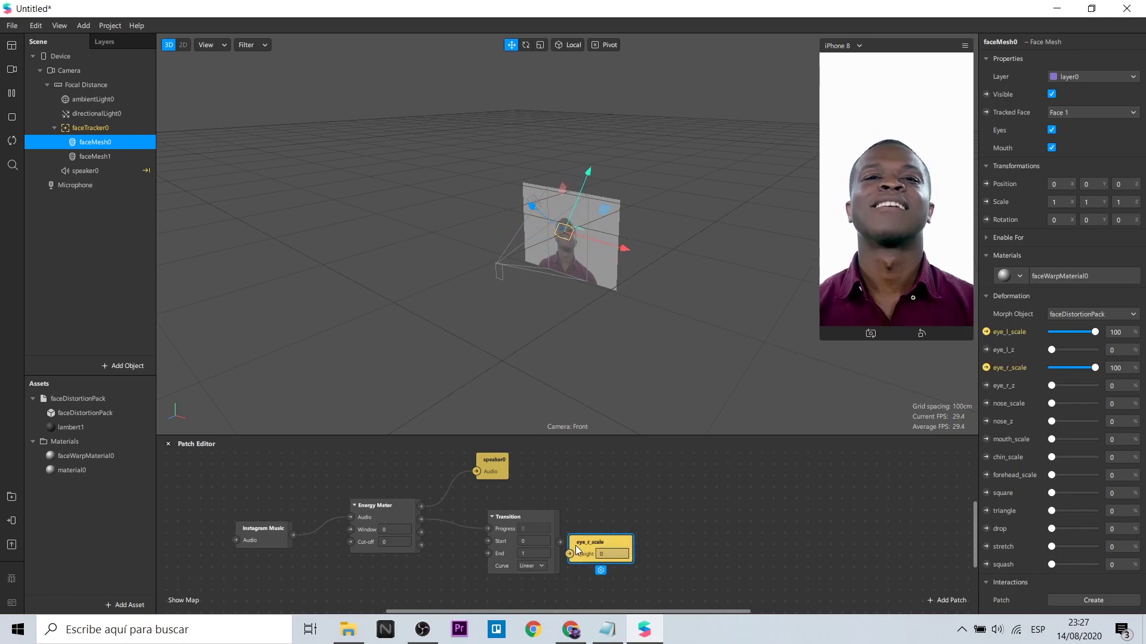
left_click_drag(571, 552, 614, 559)
left_click_drag(613, 515, 647, 498)
left_click_drag(636, 549, 643, 550)
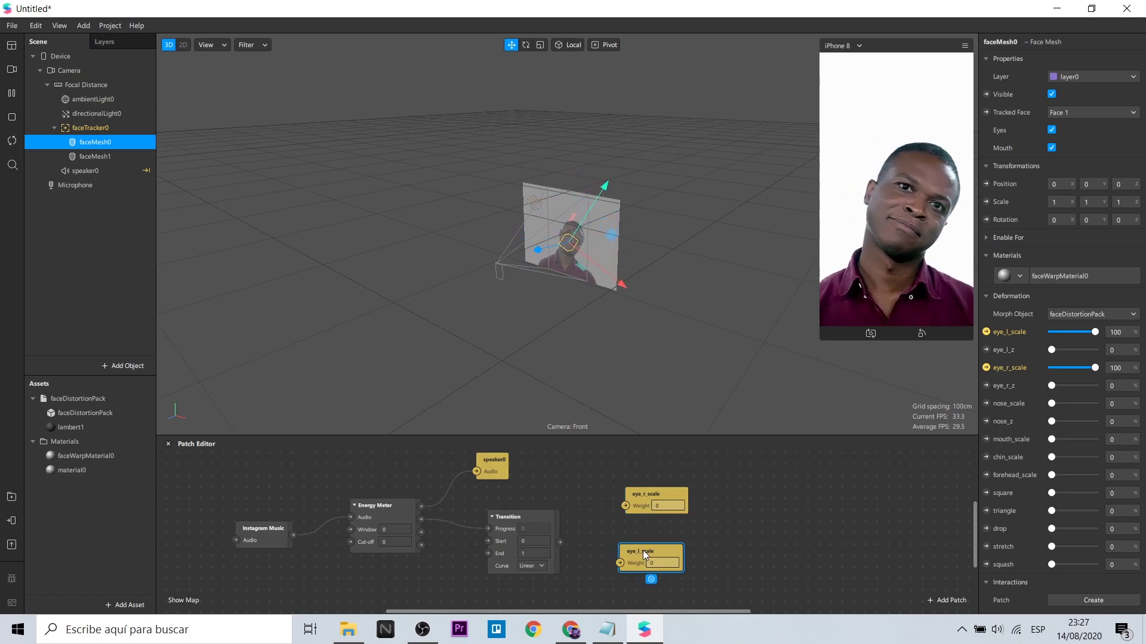
Connect the Transition output to the eye_r_scale and eye_l_scale weights and set the Transition's End value to 5
left_click_drag(561, 542, 625, 506)
left_click_drag(561, 542, 624, 562)
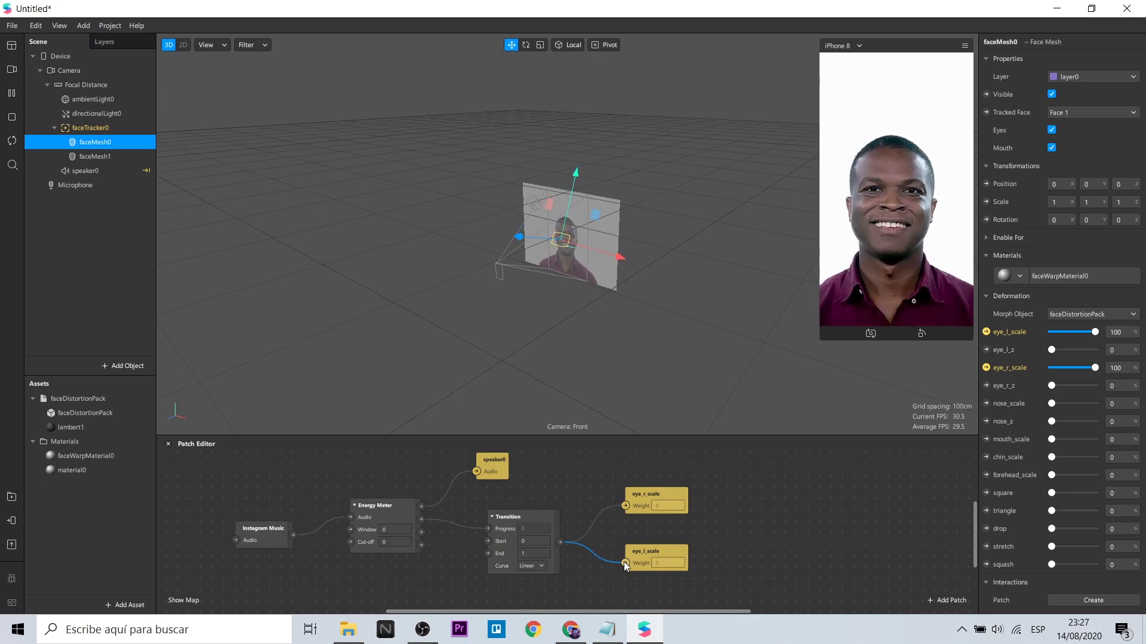
left_click(528, 553)
type("5")
left_click(740, 531)
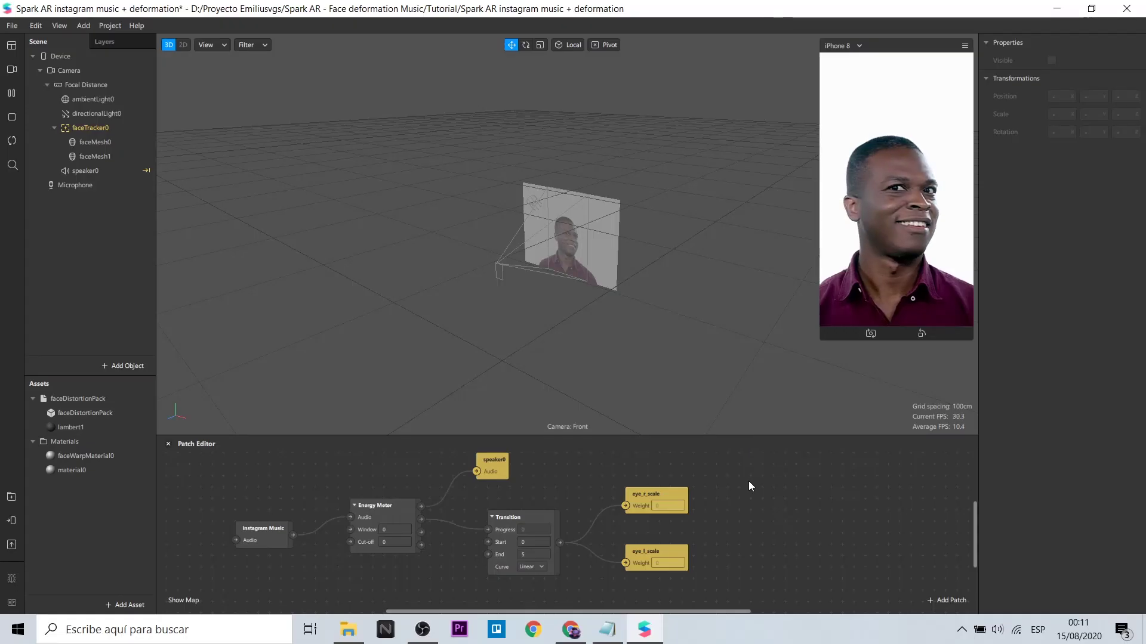
Duplicate the Transition patch below the original and rewire its Progress input from Energy to the Energy Meter's Energy Left output
scroll(749, 481, "down", 2)
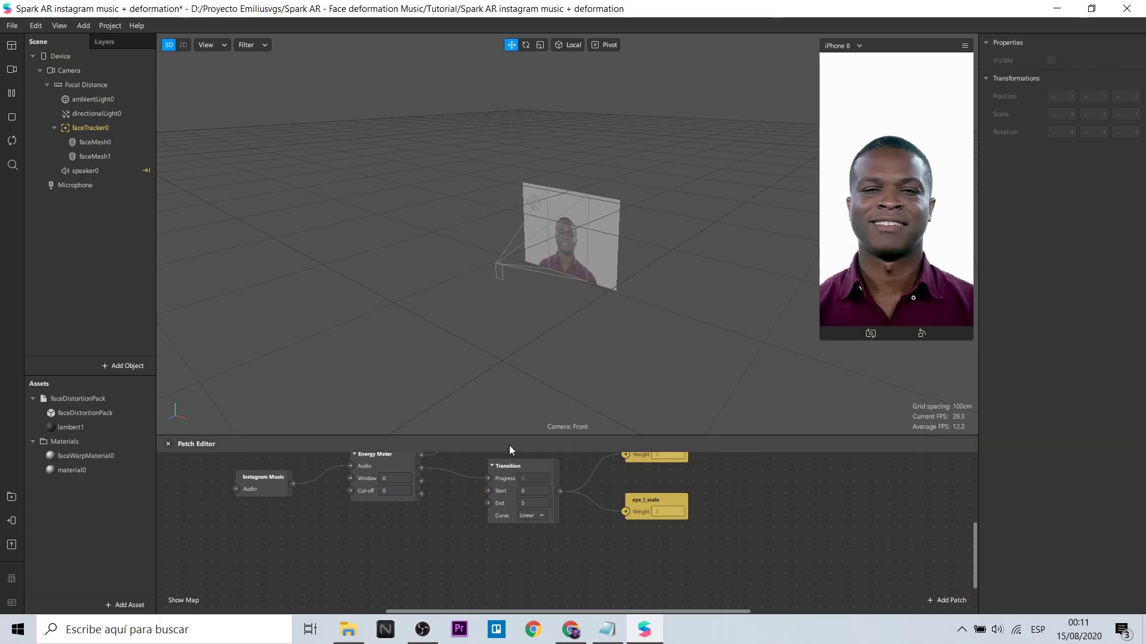
left_click_drag(515, 463, 521, 556, "alt")
left_click(464, 535)
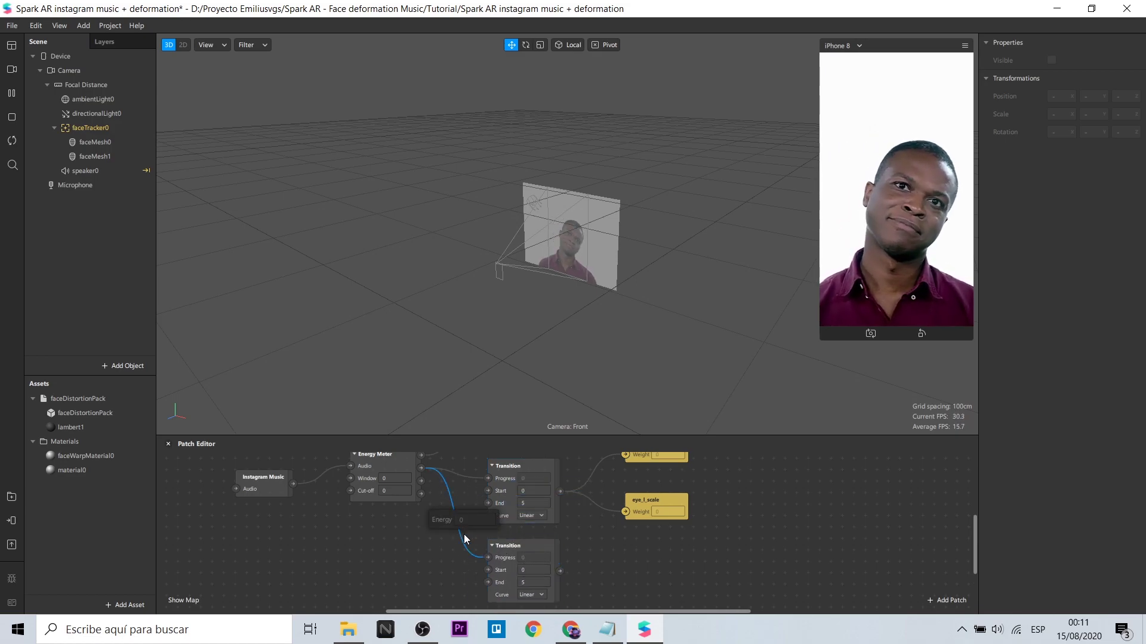
key("Delete")
left_click_drag(422, 481, 488, 558)
Set the duplicated Transition patch's End value to 3
double_click(529, 582)
type("3")
left_click(639, 574)
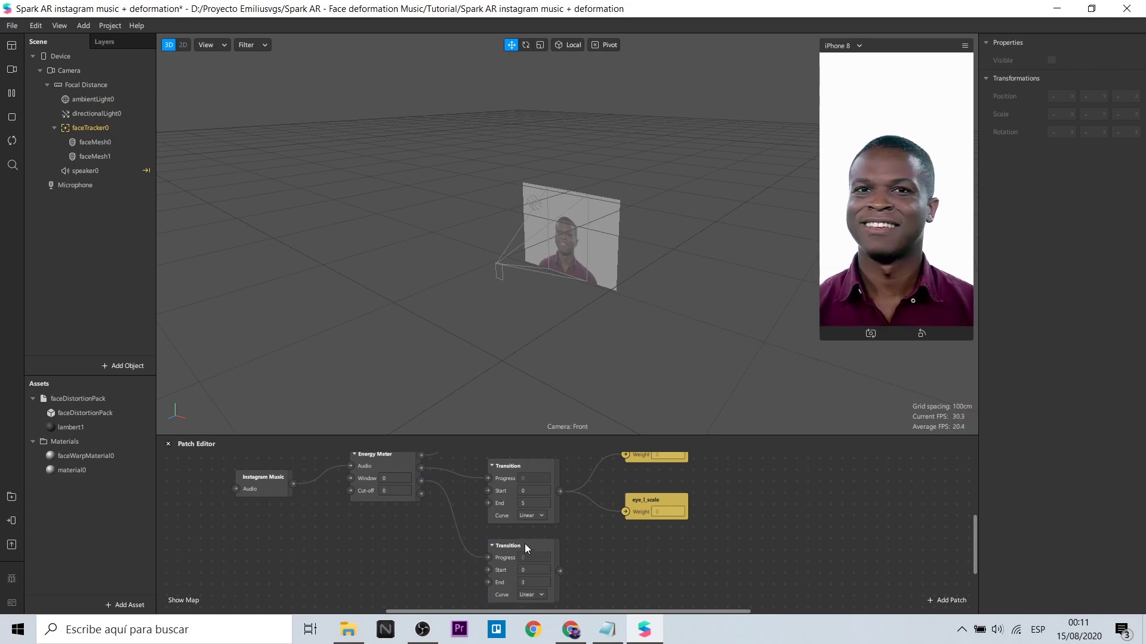
Create a patch for faceMesh0's nose_scale deformation and connect the second Transition's output to its Weight
left_click(95, 142)
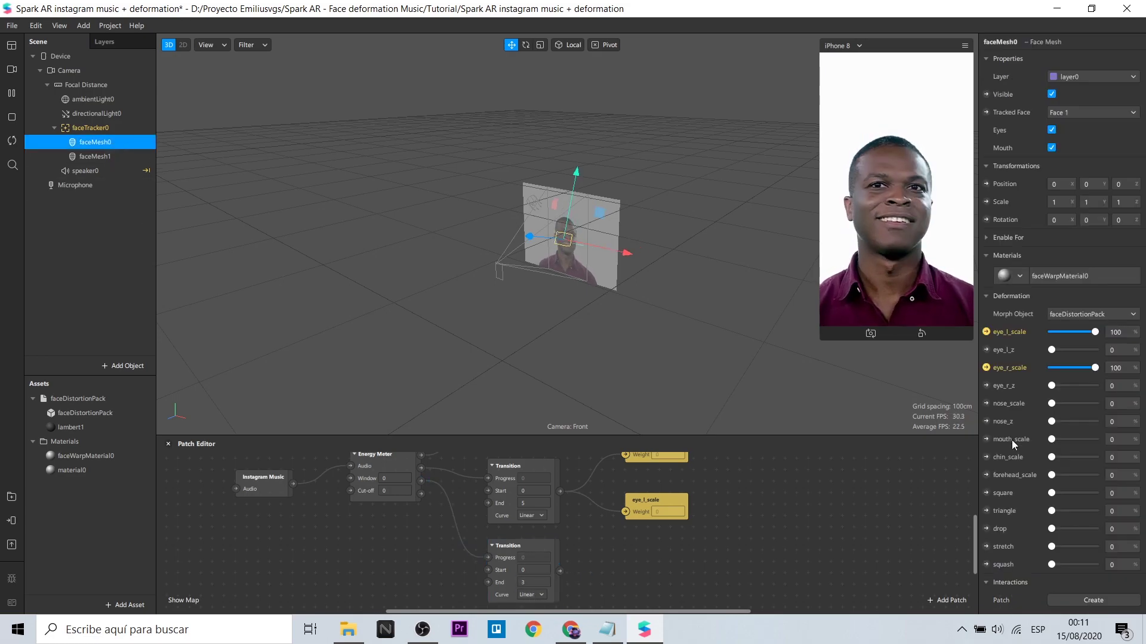
left_click(986, 404)
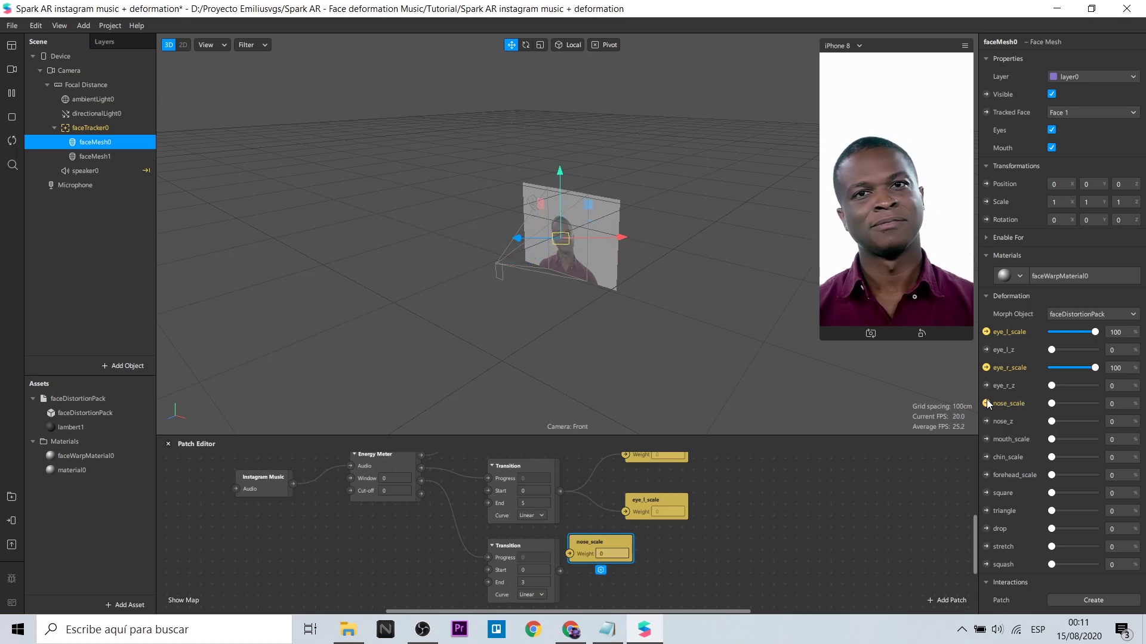
left_click_drag(603, 544, 670, 570)
left_click_drag(559, 572, 642, 556)
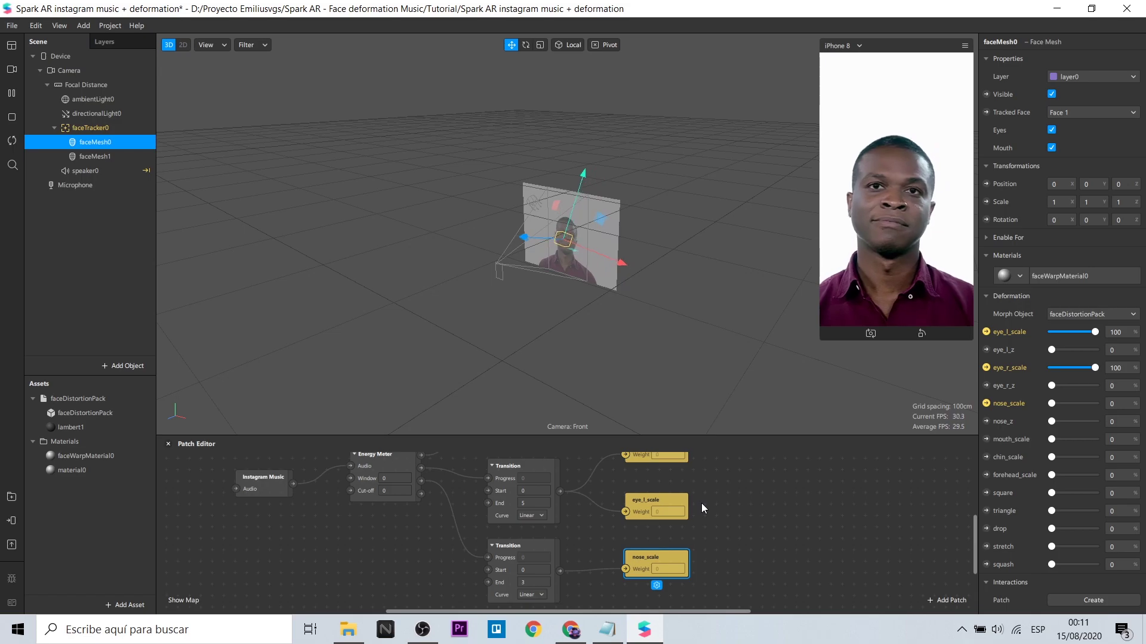
scroll(704, 501, "down", 1)
left_click(789, 517)
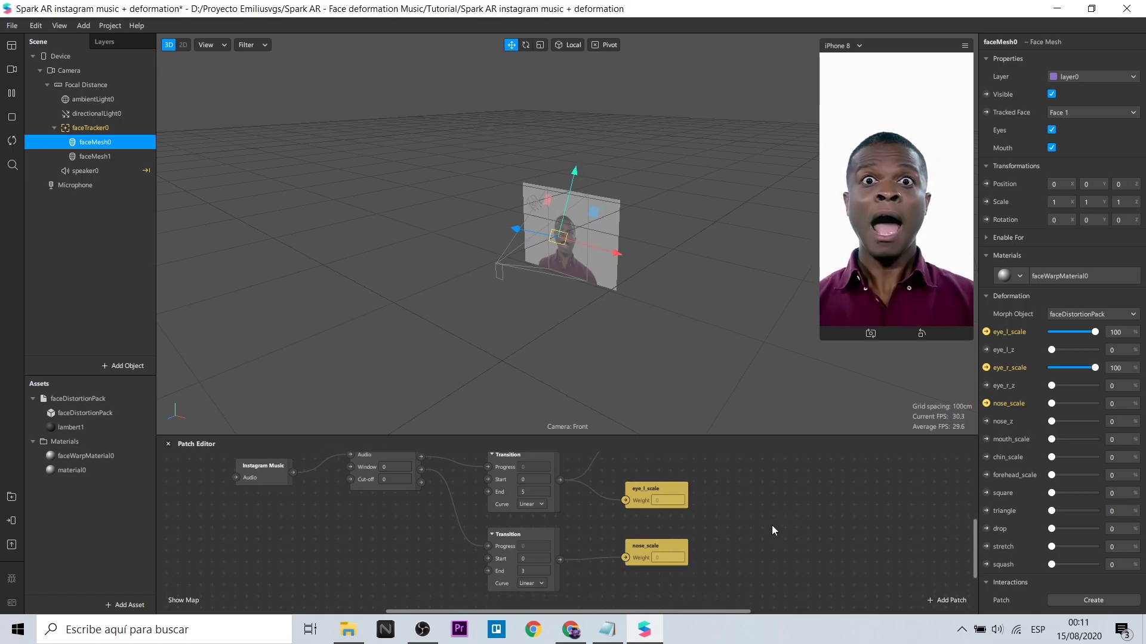
Duplicate the second Transition patch, place the copy below it, and feed its Progress from the Energy Meter's last output
left_click(548, 535)
key("ctrl+d")
left_click_drag(554, 561, 530, 605)
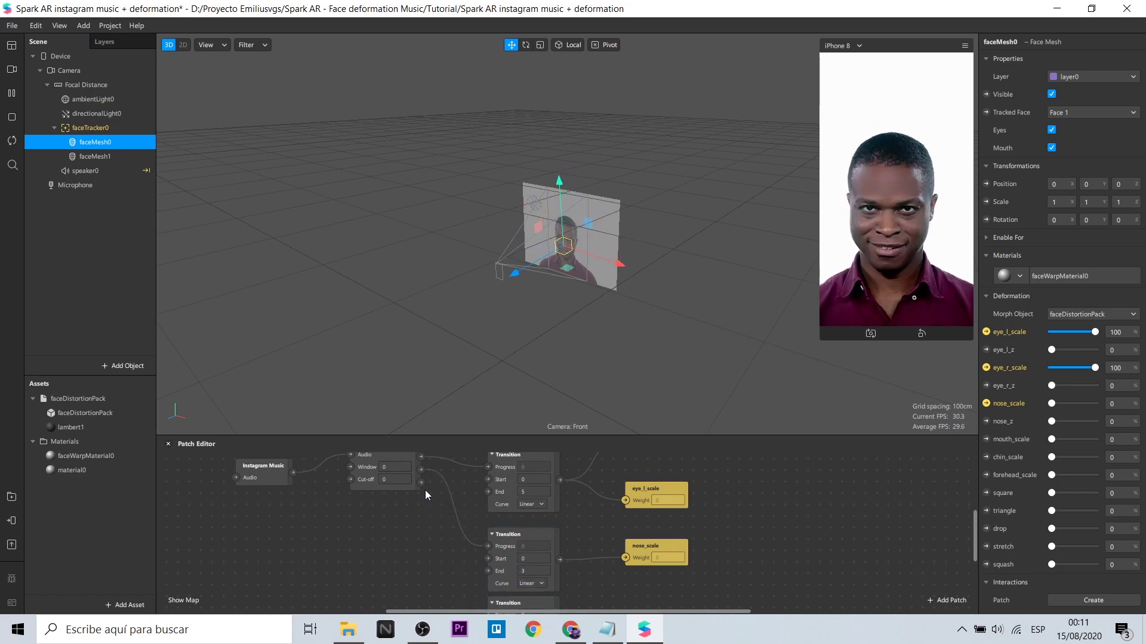
scroll(435, 561, "down", 5)
left_click_drag(443, 547, 489, 592)
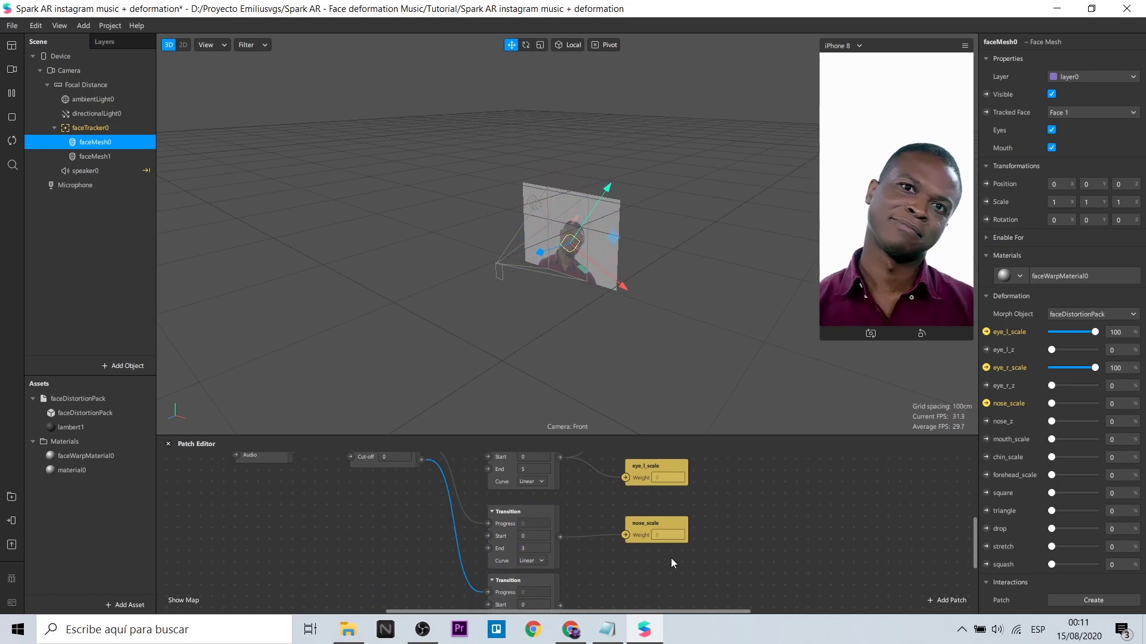
Create faceMesh0's mouth_scale patch, connect the third Transition to its Weight, and set that Transition's End value to 8
left_click(985, 439)
left_click_drag(600, 540, 644, 553)
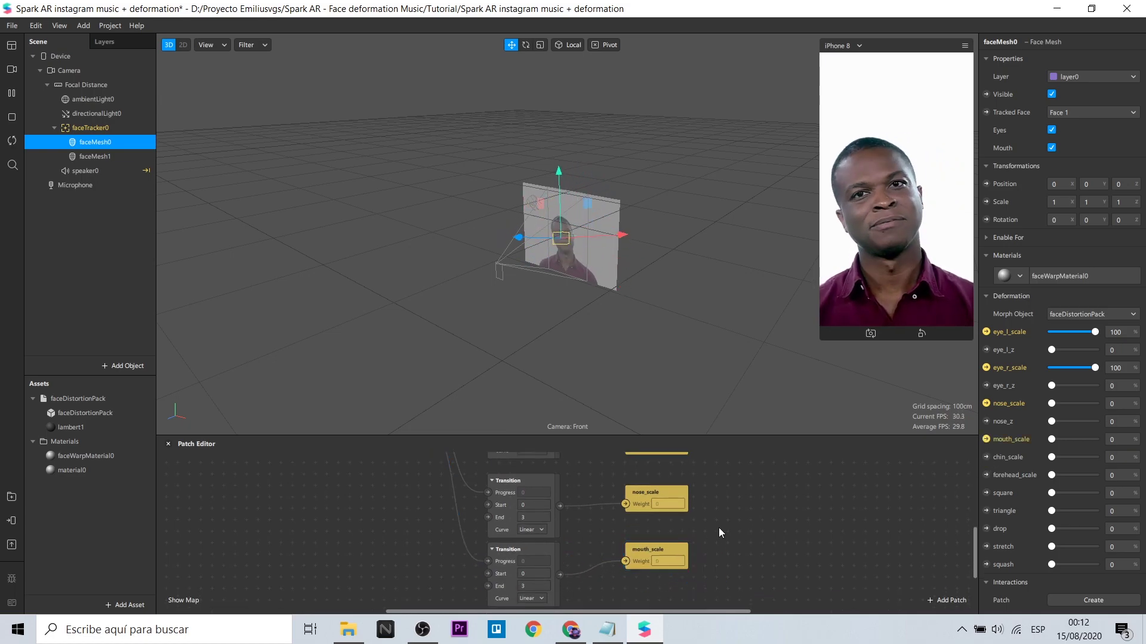
double_click(534, 586)
type("8")
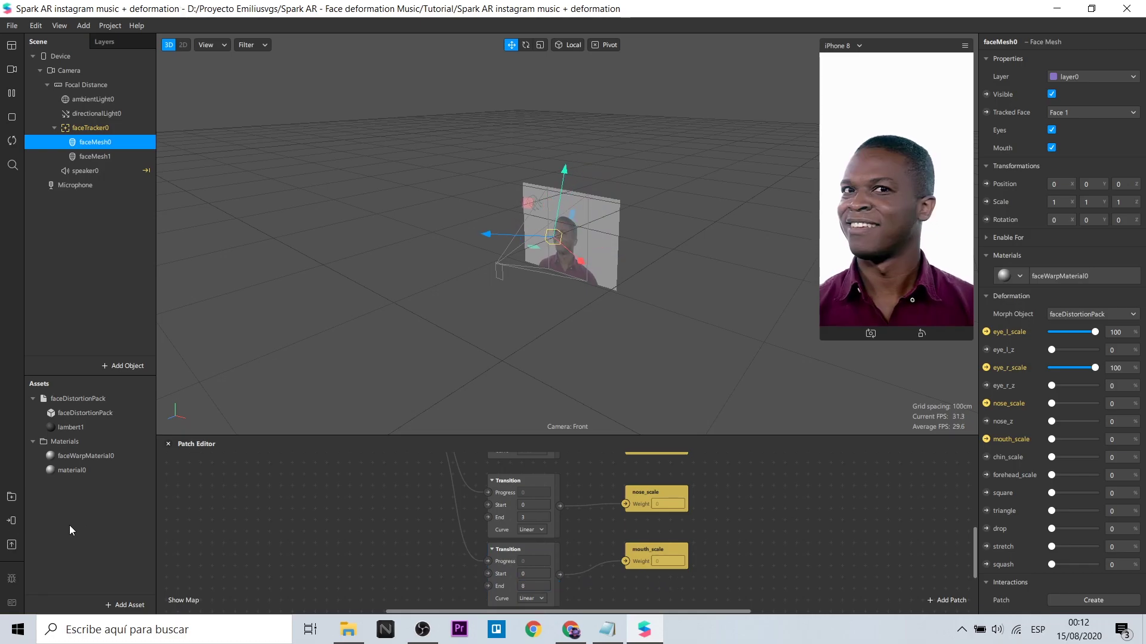
Send the effect to Instagram for testing and add a song from the suggested music list in its camera
left_click(12, 520)
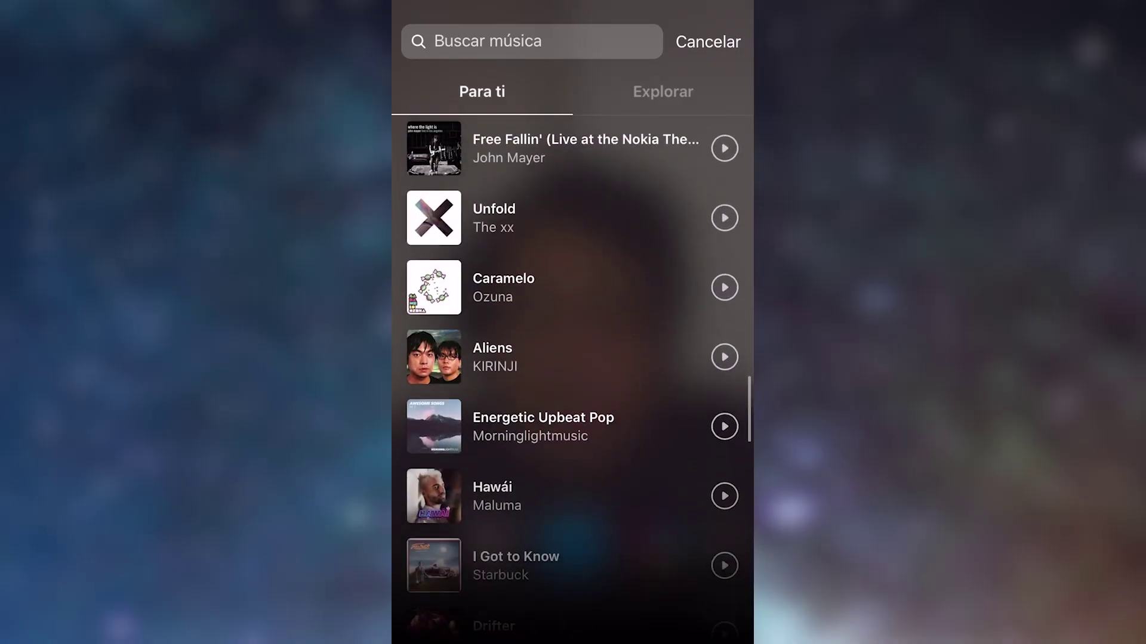
left_click(492, 357)
left_click(716, 56)
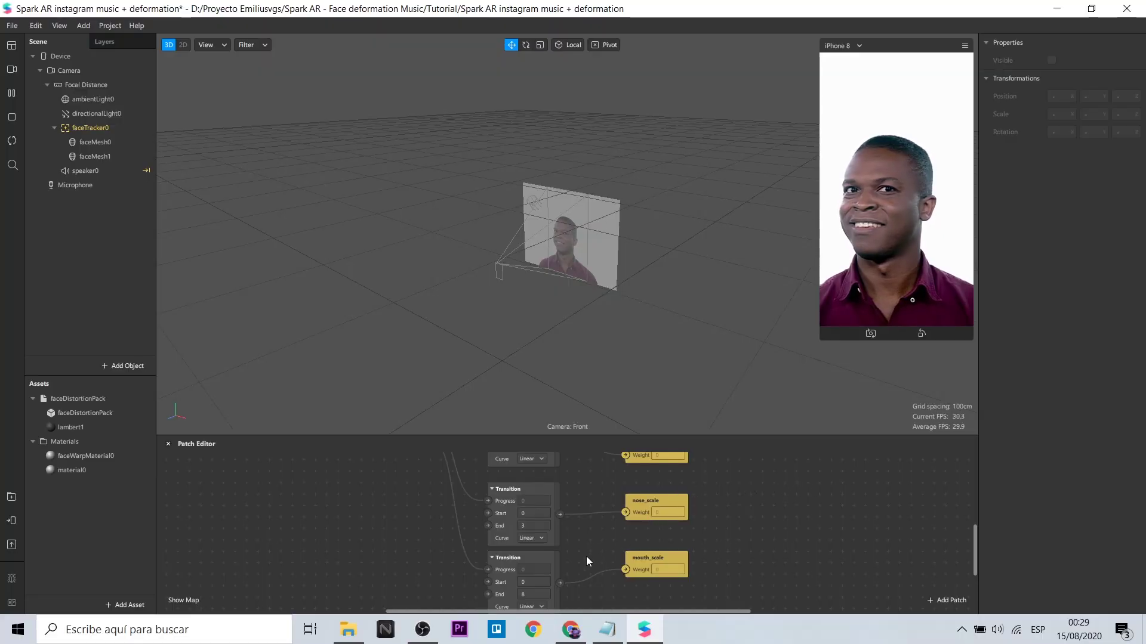
Back in Spark AR, add a Delay patch before mouth_scale and connect the third Transition's output to its Input
scroll(587, 556, "down", 1)
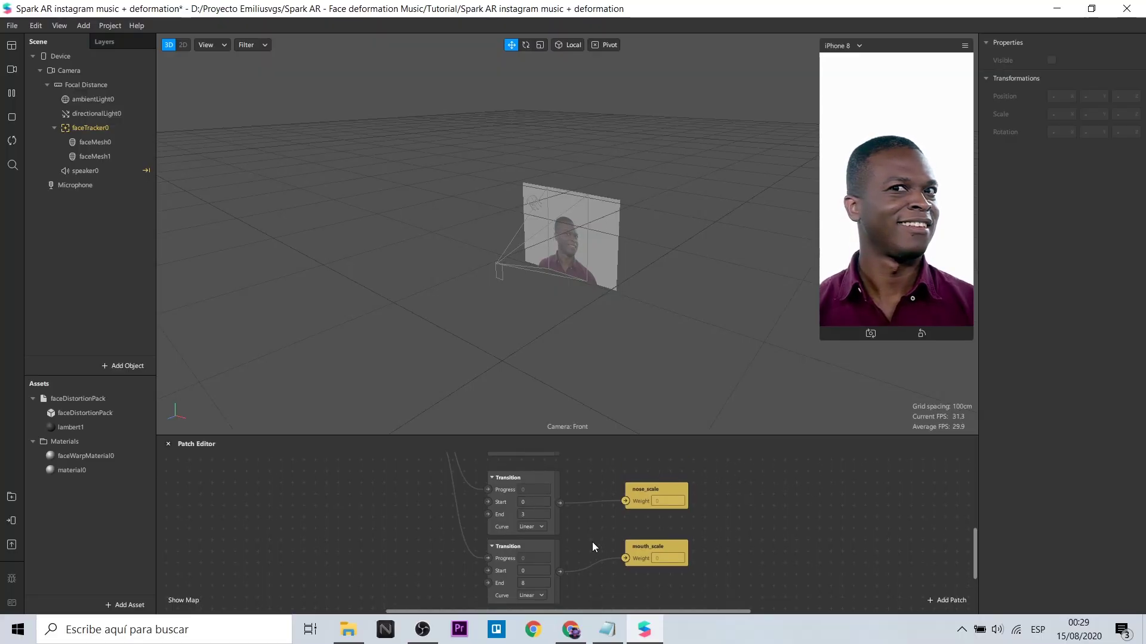
mouse_move(597, 566)
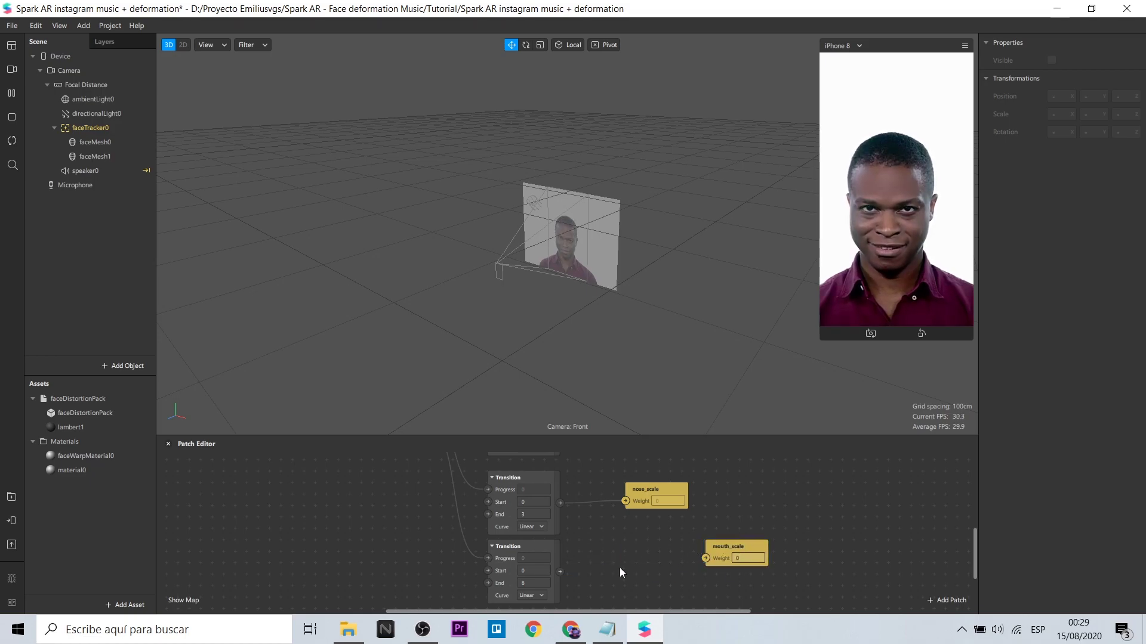
double_click(620, 568)
type("del")
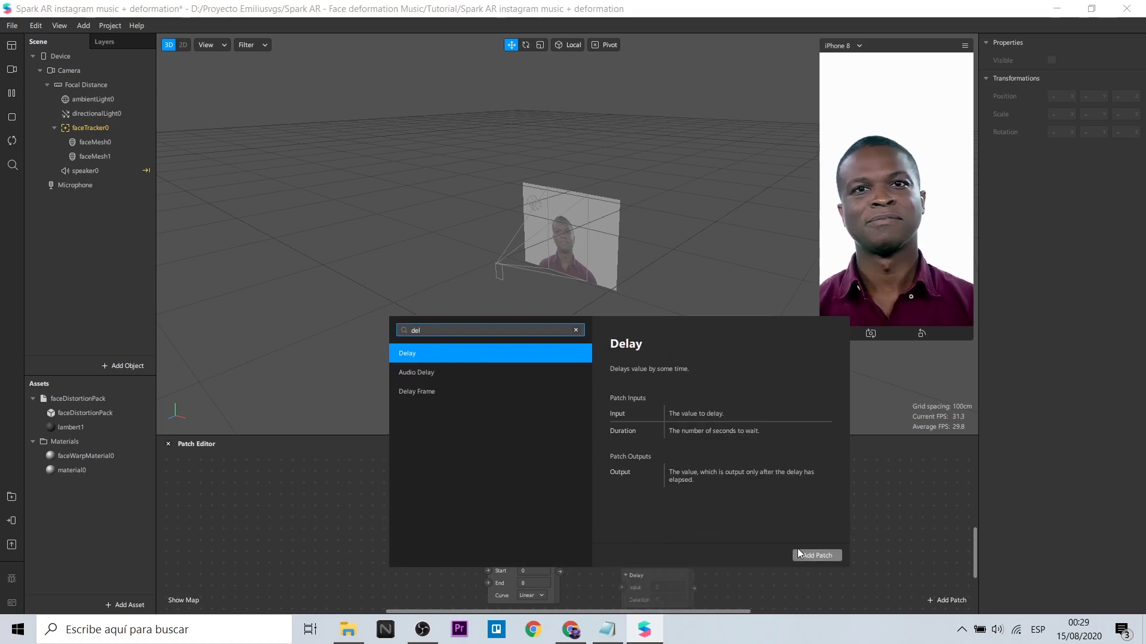
left_click(800, 555)
left_click_drag(647, 580, 615, 553)
left_click(567, 573)
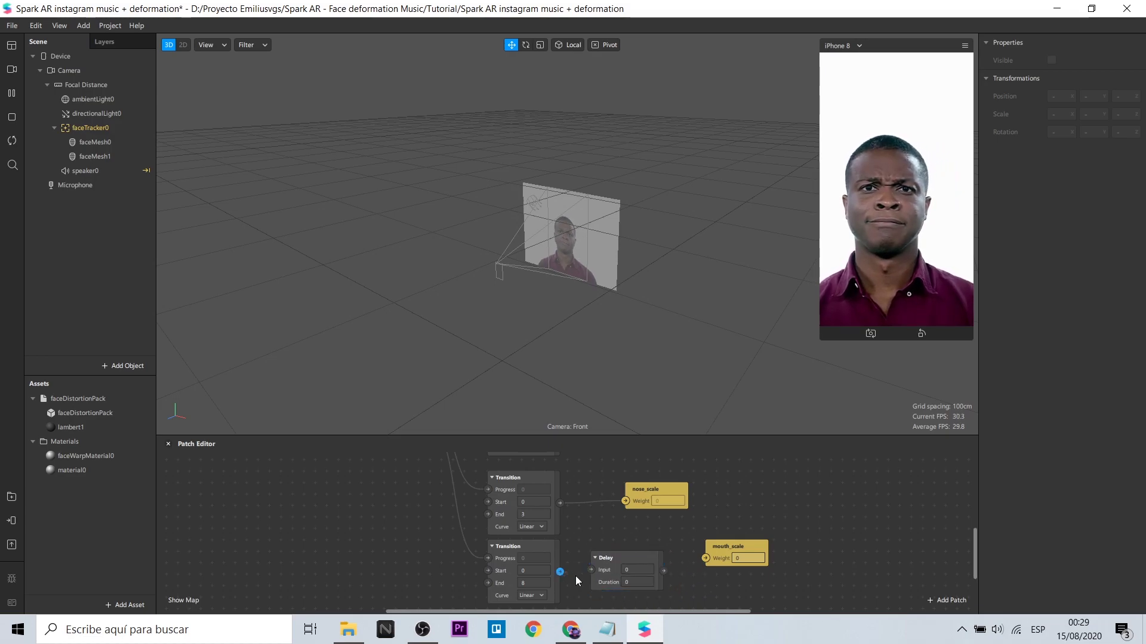
Set the Delay's Duration to 2 and connect its output to the mouth_scale Weight
left_click(624, 582)
type("2")
left_click(664, 553)
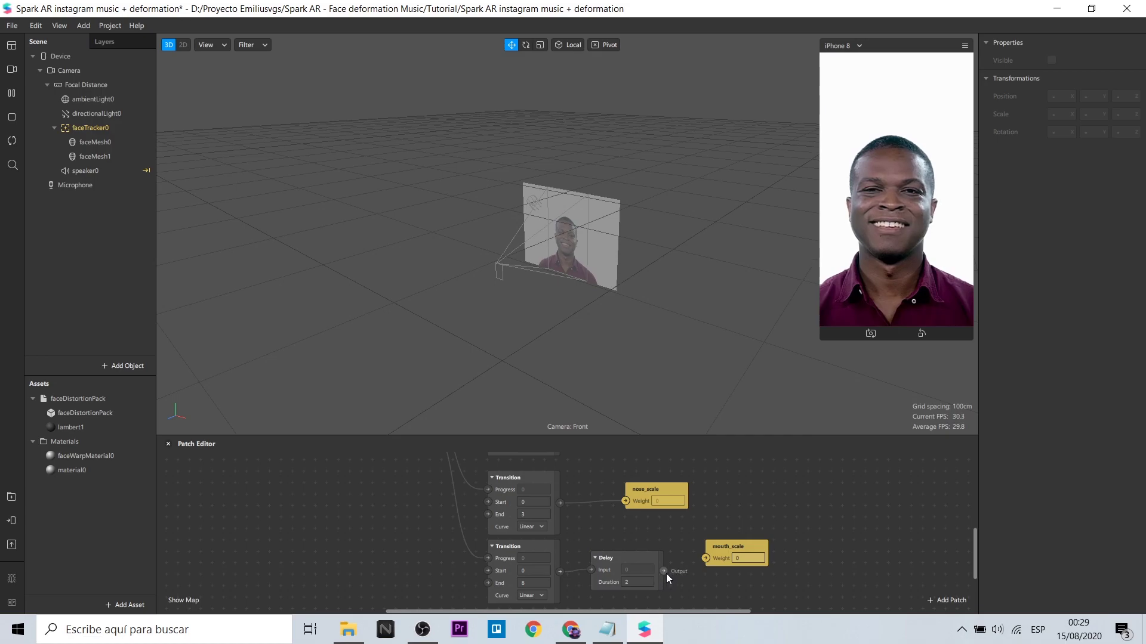
left_click_drag(704, 560, 705, 558)
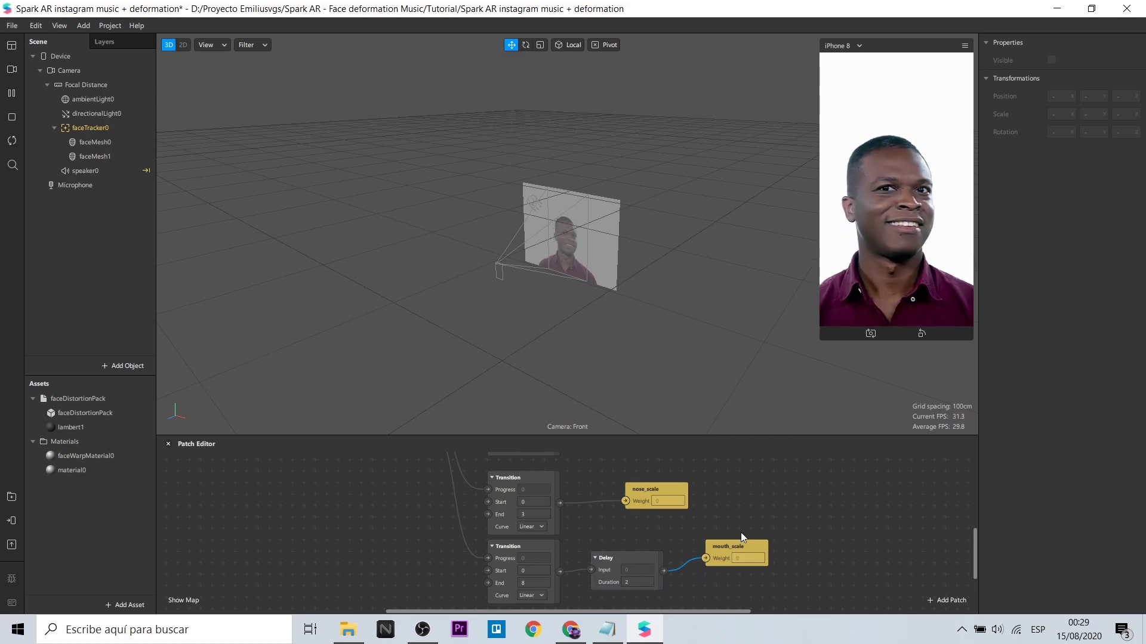
left_click(565, 531)
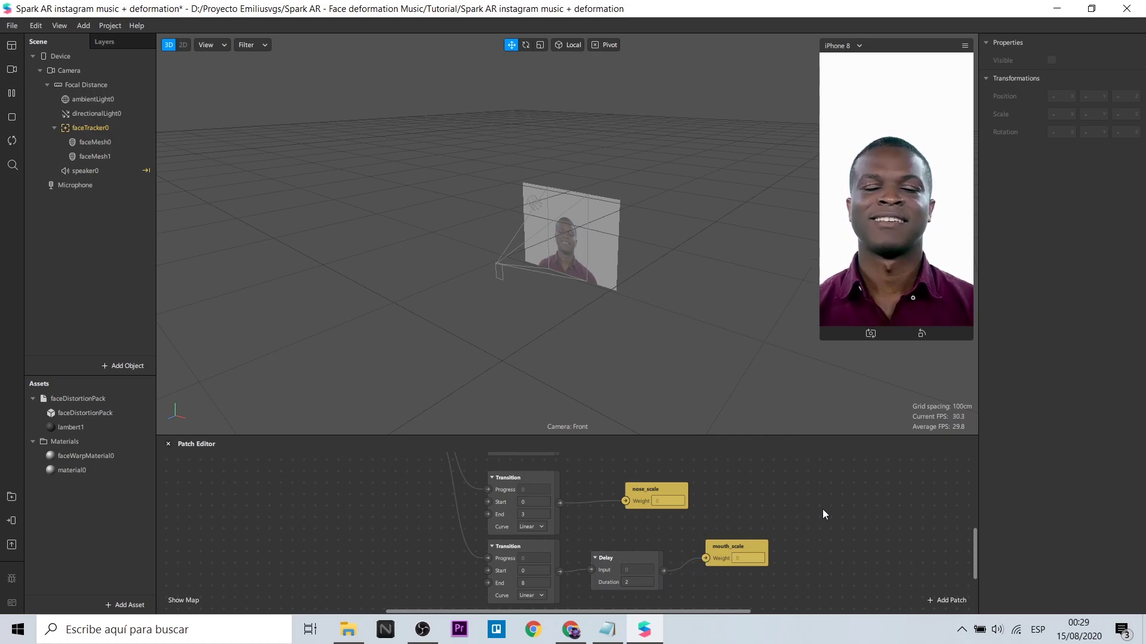
Insert a Delay patch with a Duration of 1 between the second Transition and the nose_scale Weight
scroll(818, 502, "up", 3)
left_click_drag(676, 547, 722, 535)
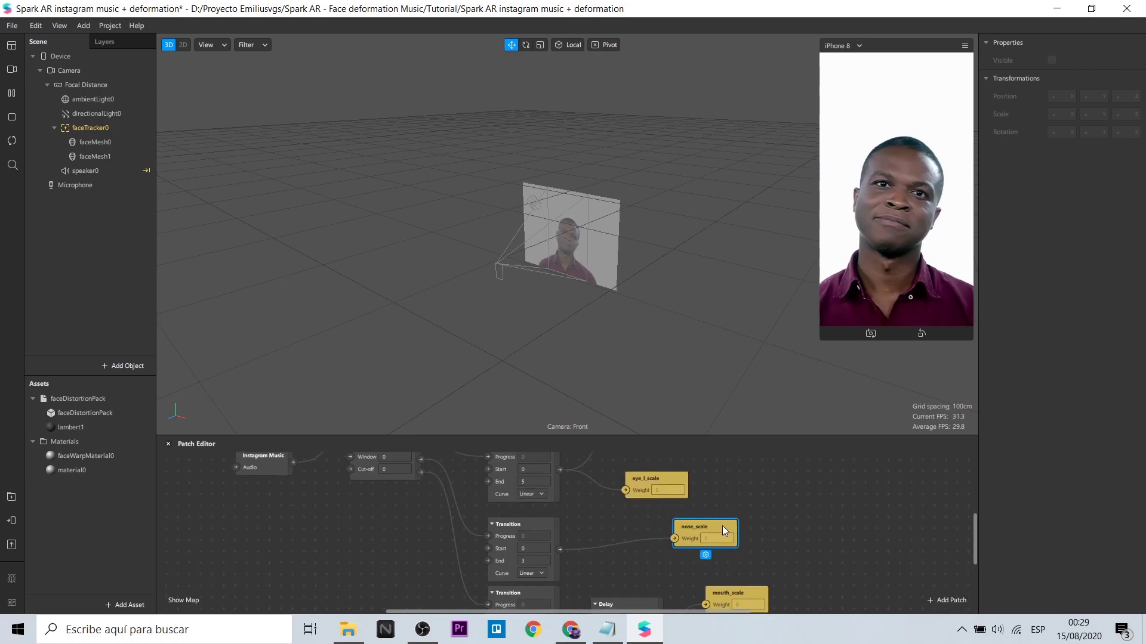
double_click(635, 552)
key("Return")
left_click_drag(651, 558, 585, 547)
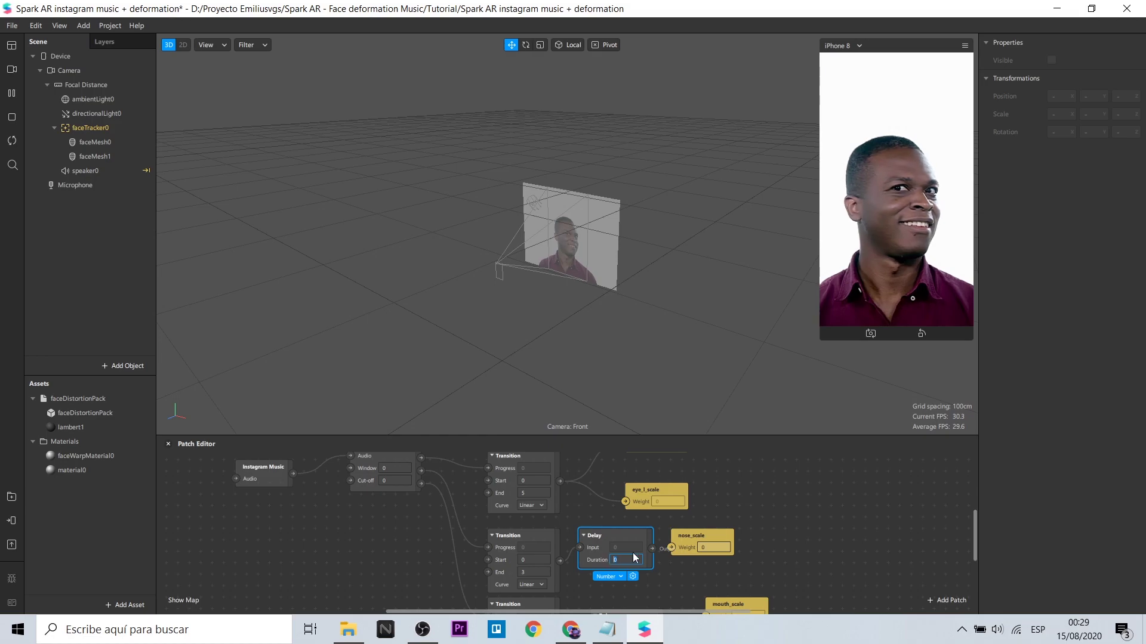
left_click_drag(700, 542, 722, 529)
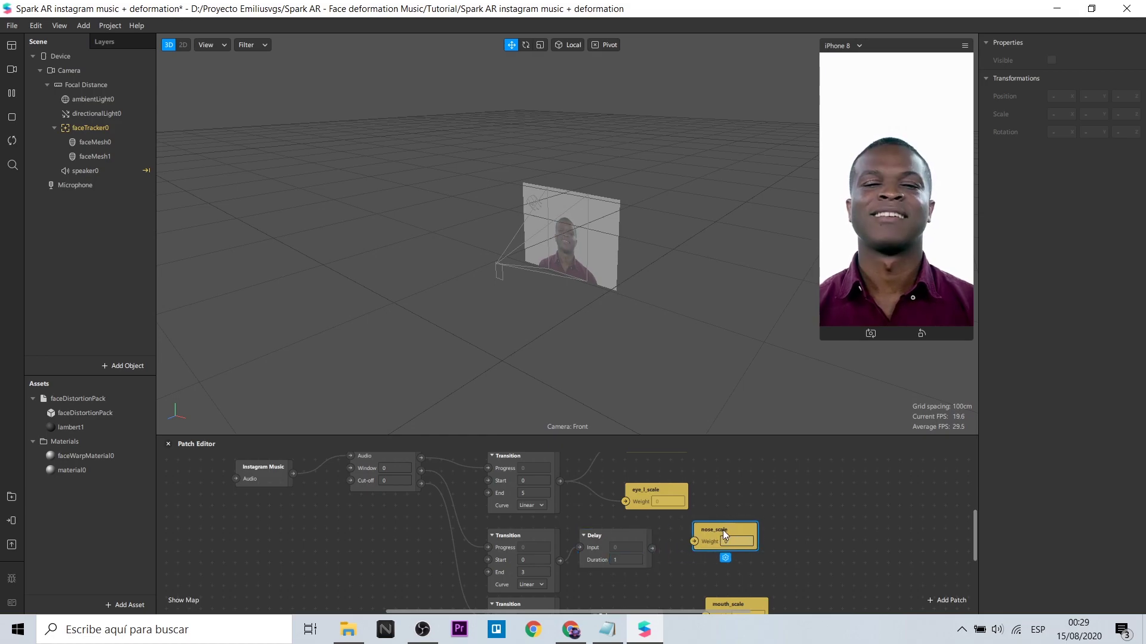
left_click_drag(652, 547, 729, 548)
Make room around the eye scale patches, add a Delay patch there, and connect the first Transition's output to its Input
scroll(736, 528, "up", 2)
left_click_drag(669, 489, 656, 477)
left_click_drag(650, 528, 867, 504)
double_click(639, 525)
key("Return")
left_click_drag(656, 527, 639, 516)
left_click_drag(559, 519, 626, 527)
Set the eye Delay's Duration to 3 and connect its output to the eye_r_scale and eye_l_scale weights
left_click(674, 540)
type("3")
left_click_drag(698, 530, 831, 516)
left_click(663, 512)
left_click_drag(664, 510, 663, 500)
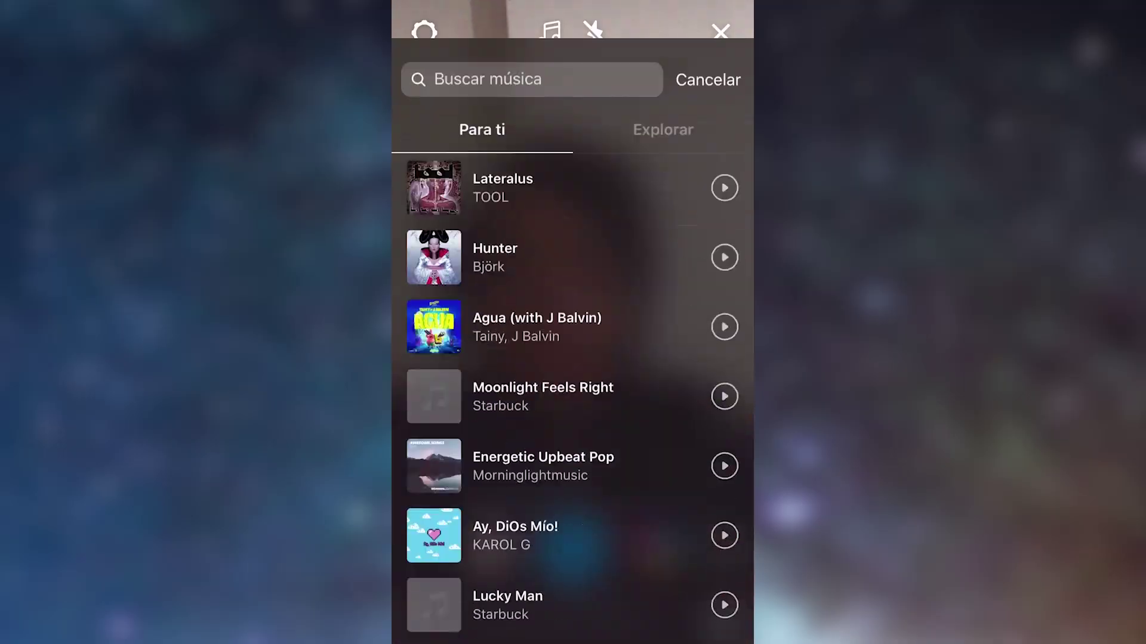
In the Instagram camera, search the music library for "caifanes" and add the song Viento to test the effect
left_click(526, 80)
type("caidane")
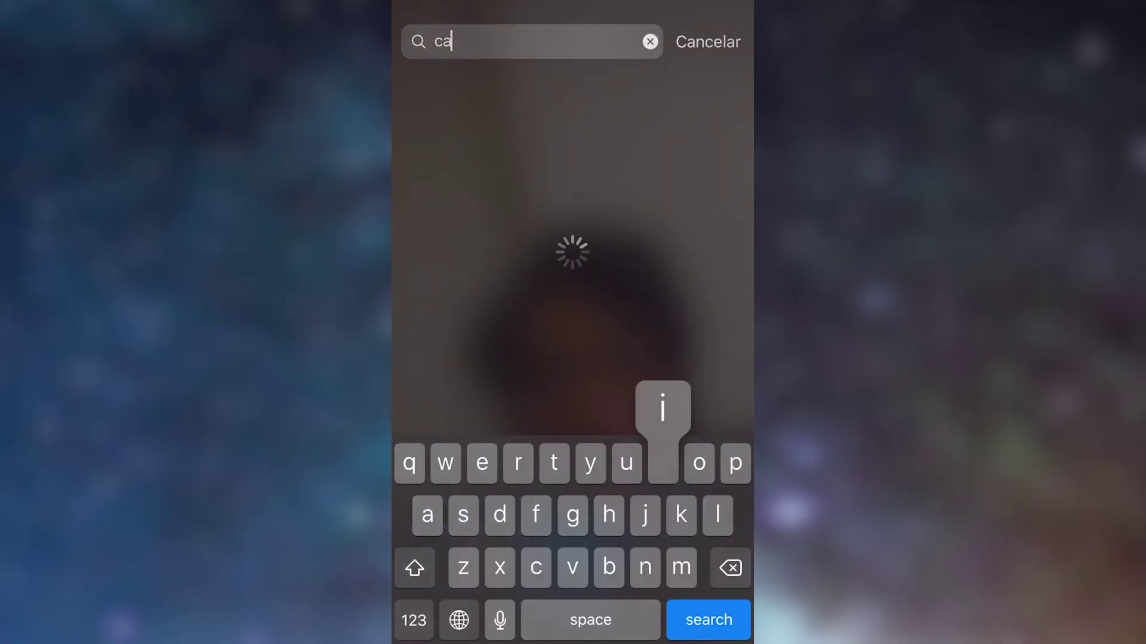
key("BackSpace")
key("BackSpace")
key("BackSpace")
key("BackSpace")
type("fanes")
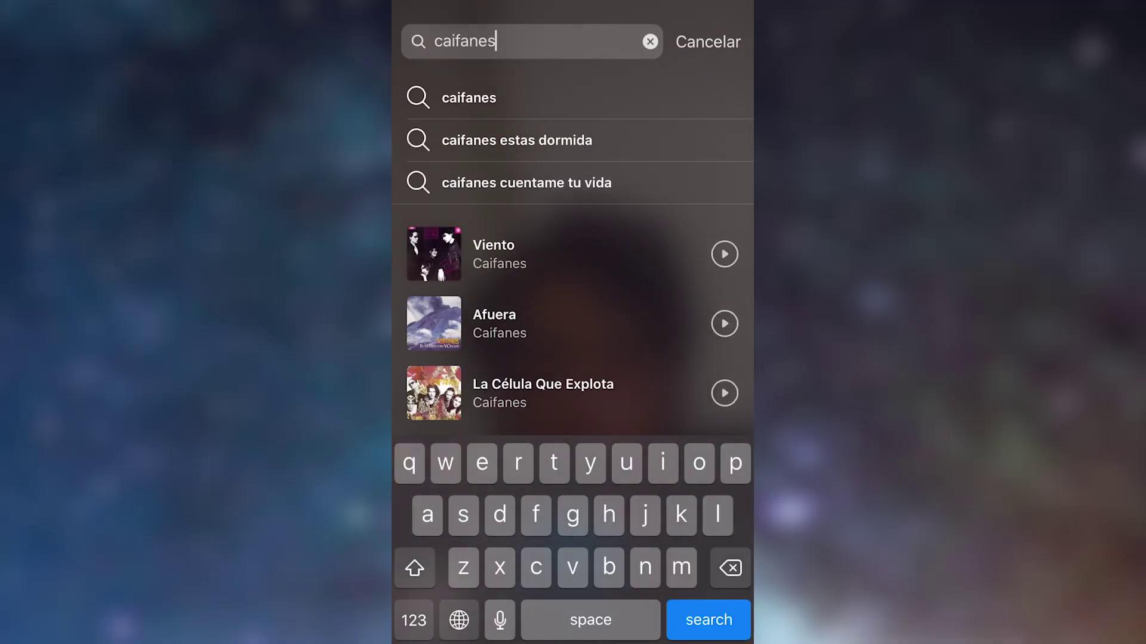
scroll(572, 298, "down", 2)
left_click(495, 188)
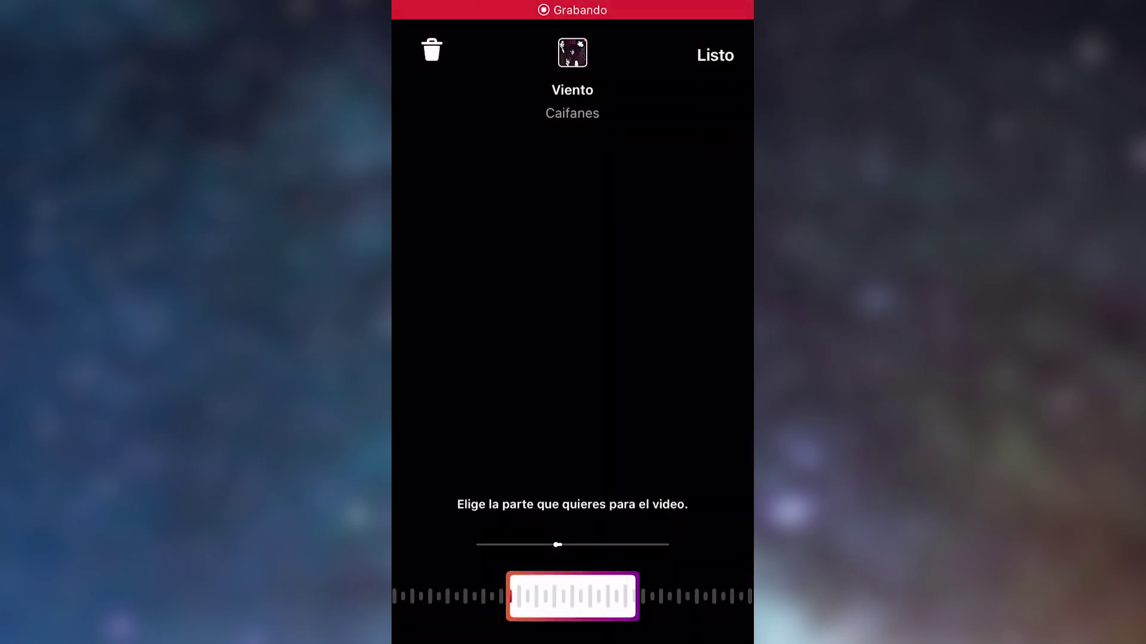
left_click(715, 58)
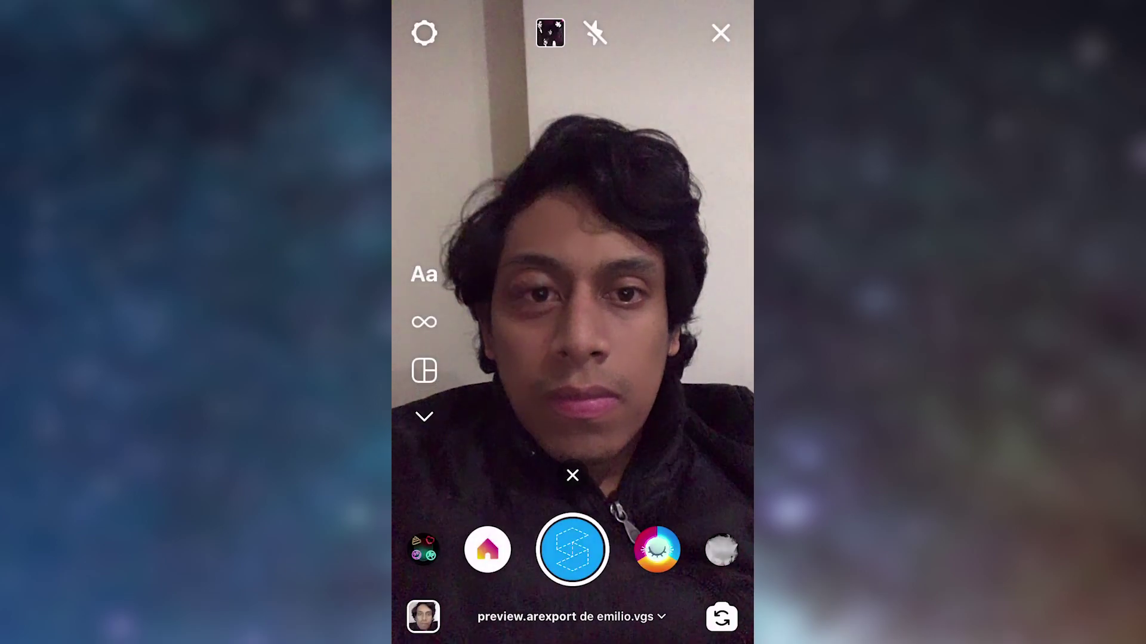